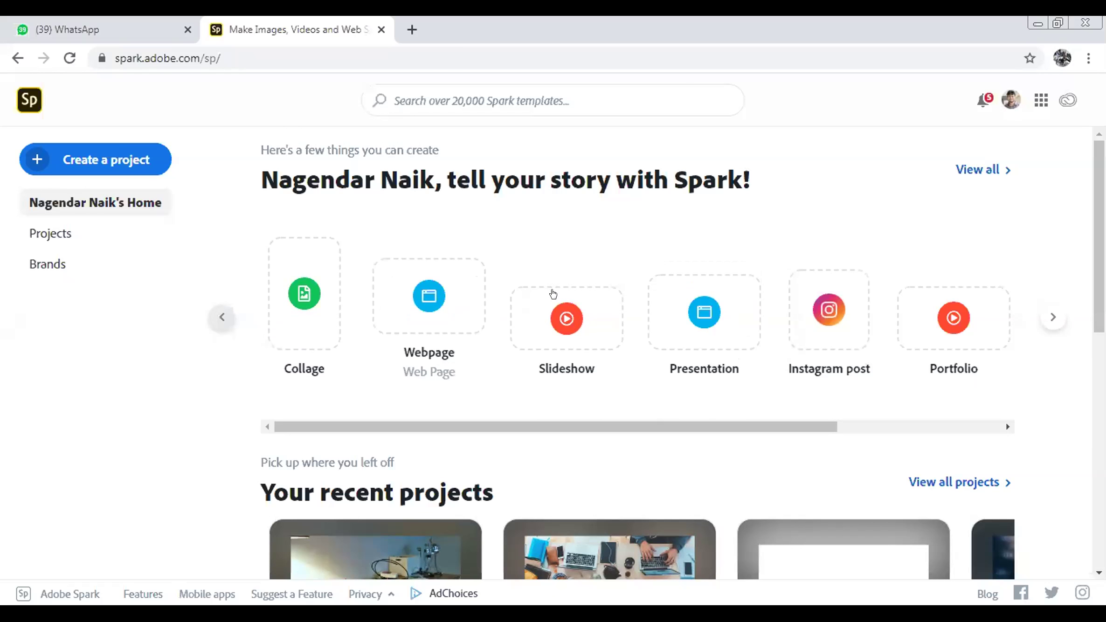
left_click_drag(756, 422, 898, 432)
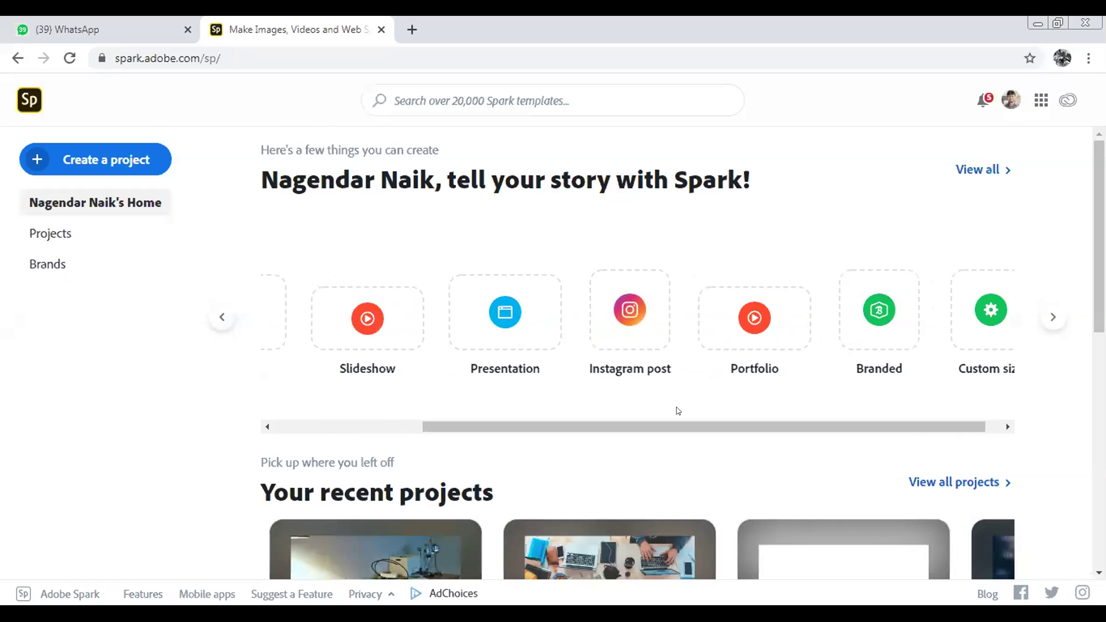
left_click_drag(723, 426, 770, 423)
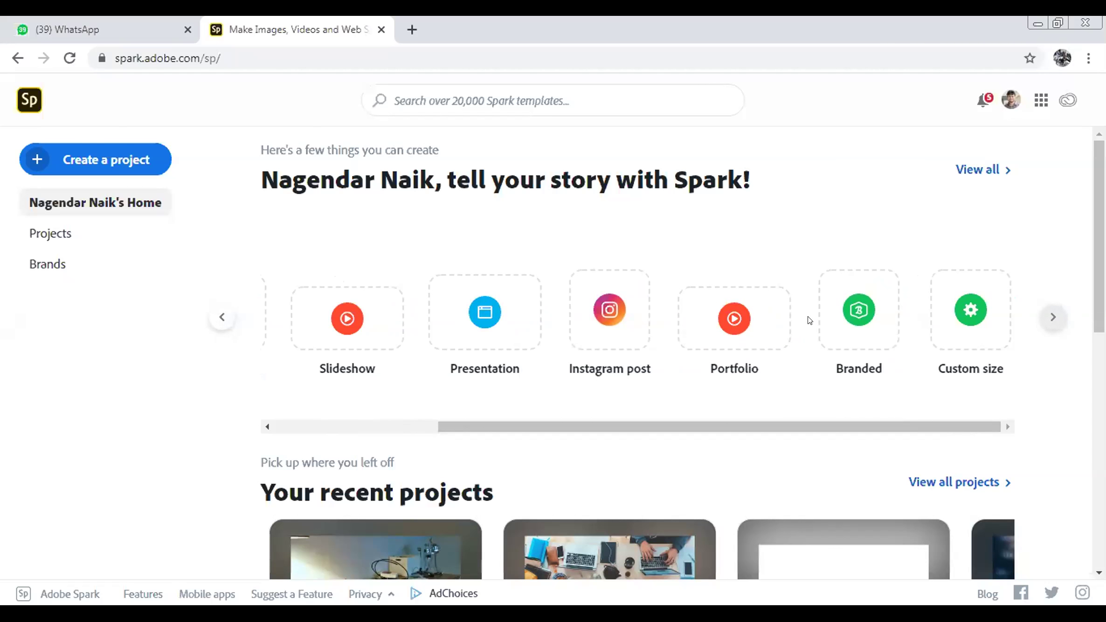
left_click_drag(780, 421, 498, 453)
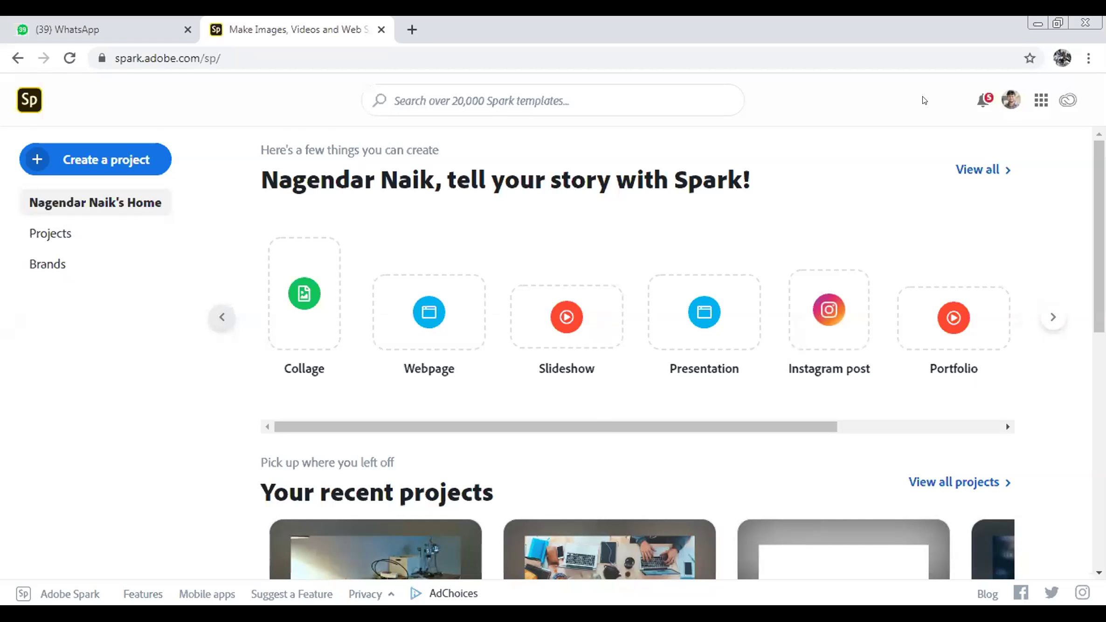
scroll(634, 355, "down", 1)
scroll(634, 354, "down", 4)
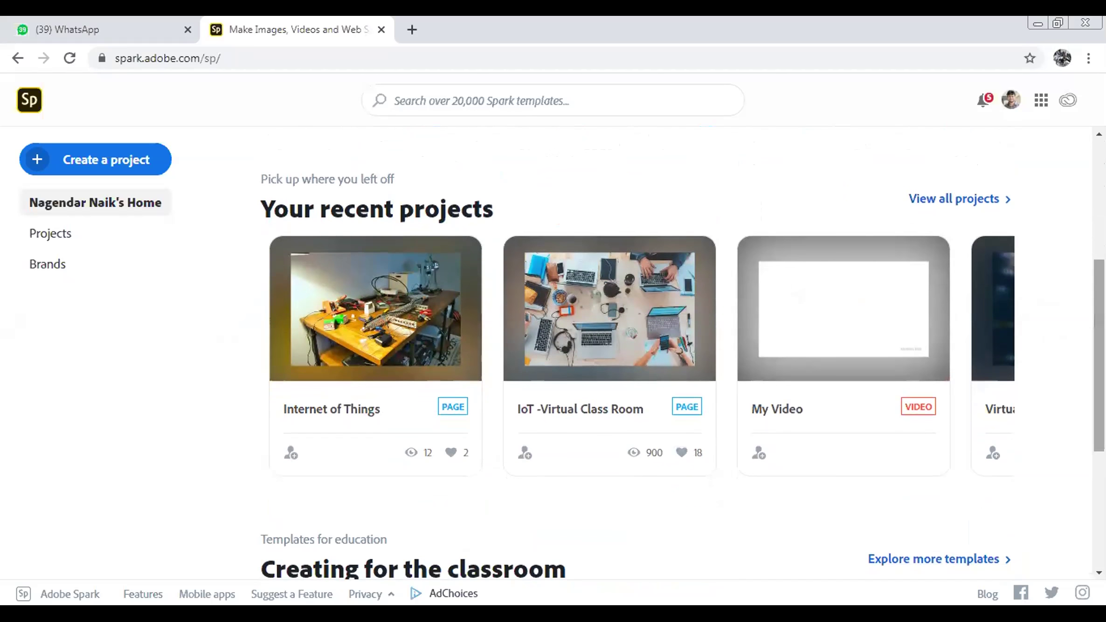
mouse_move(540, 363)
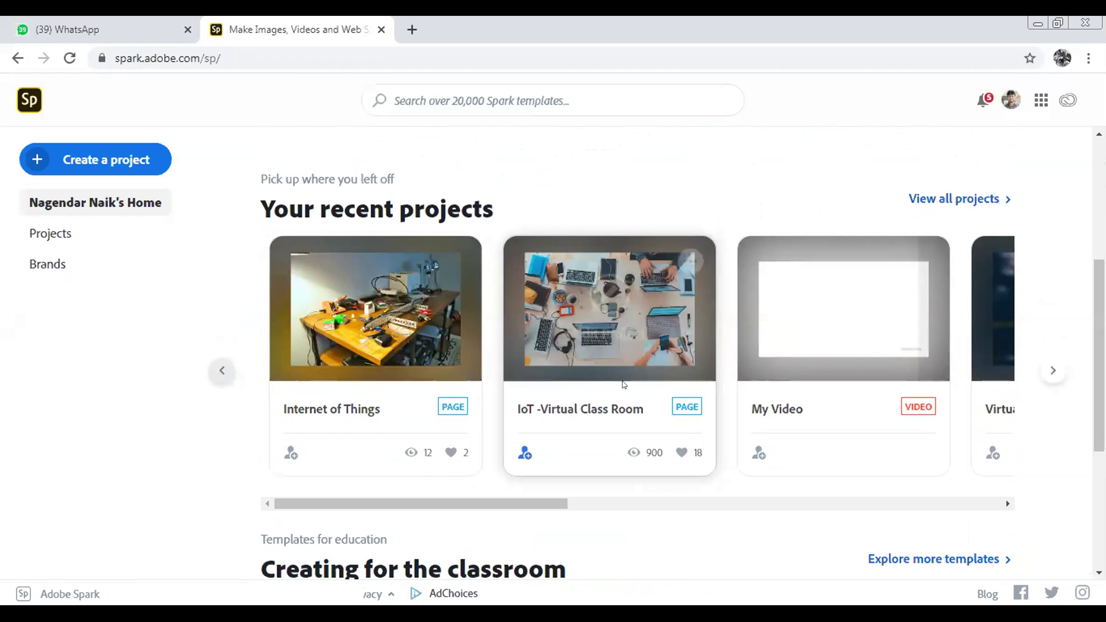
scroll(650, 485, "right", 10)
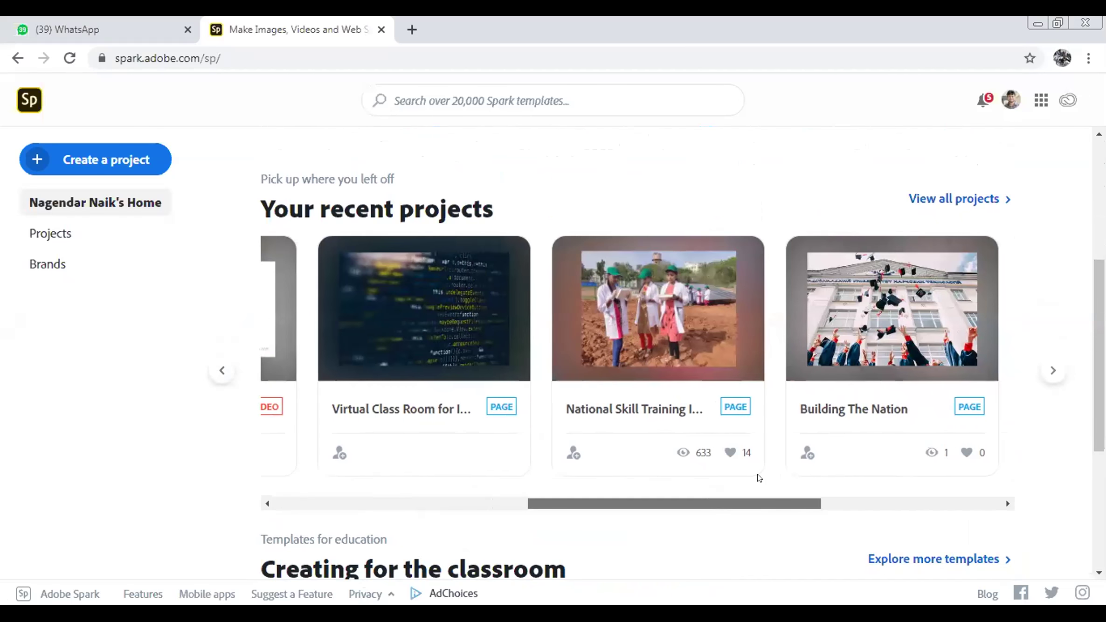
scroll(758, 478, "right", 5)
scroll(886, 487, "right", 3)
scroll(810, 499, "left", 10)
scroll(839, 494, "right", 10)
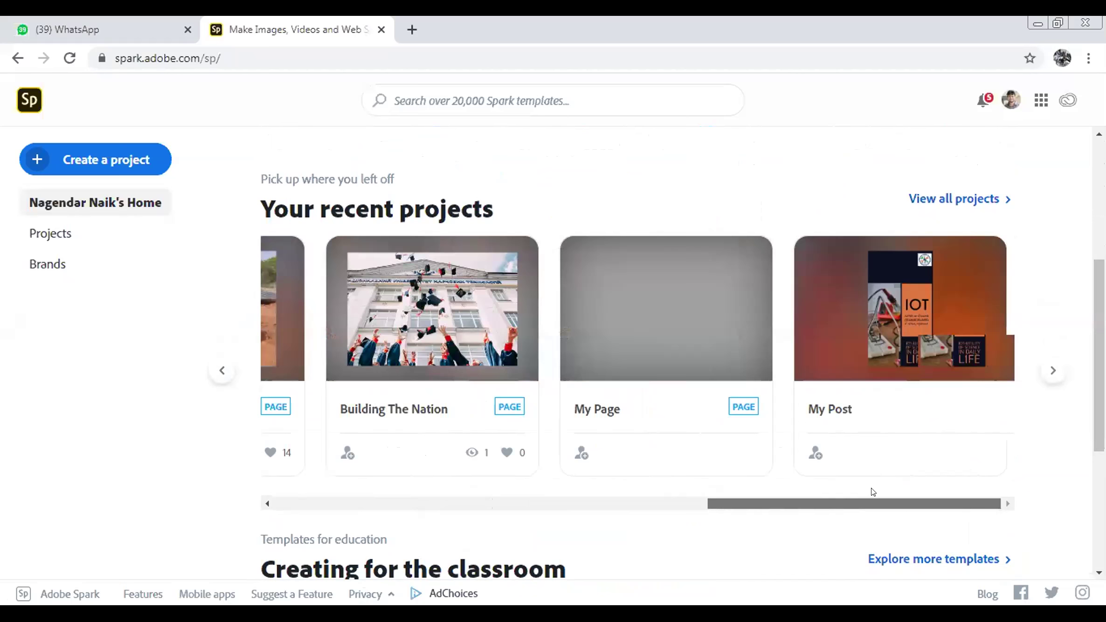
scroll(820, 498, "left", 5)
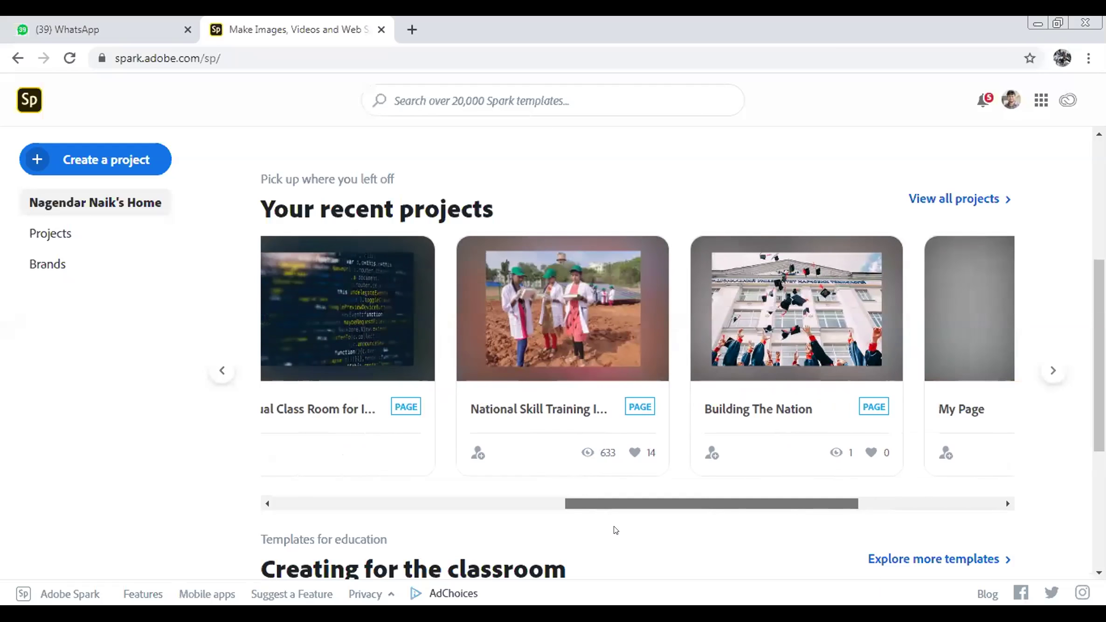
scroll(614, 530, "left", 8)
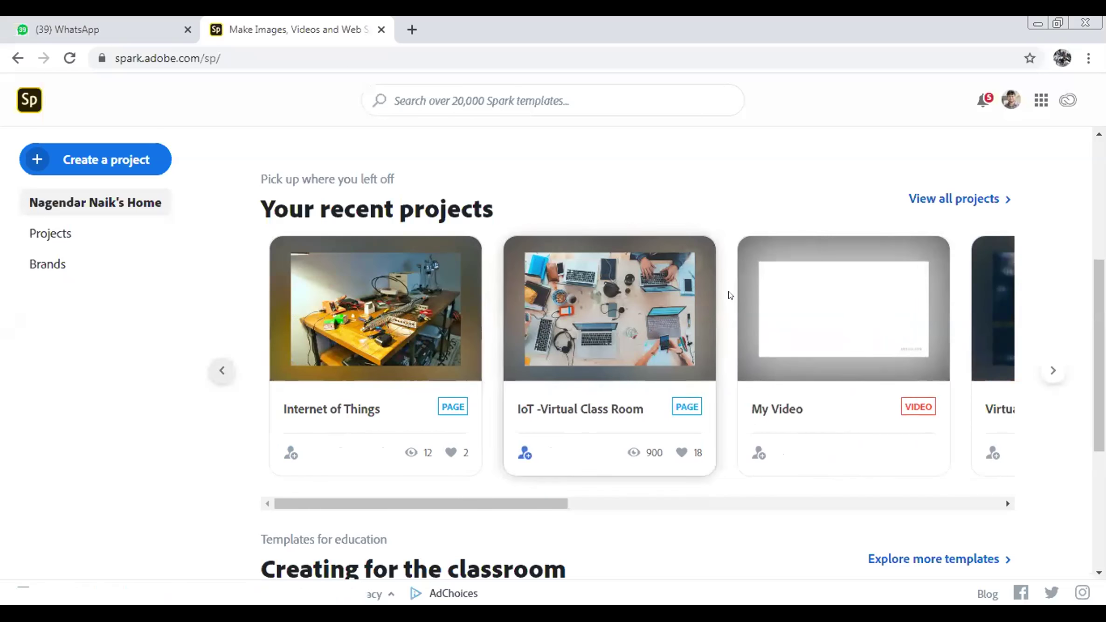
scroll(840, 271, "up", 3)
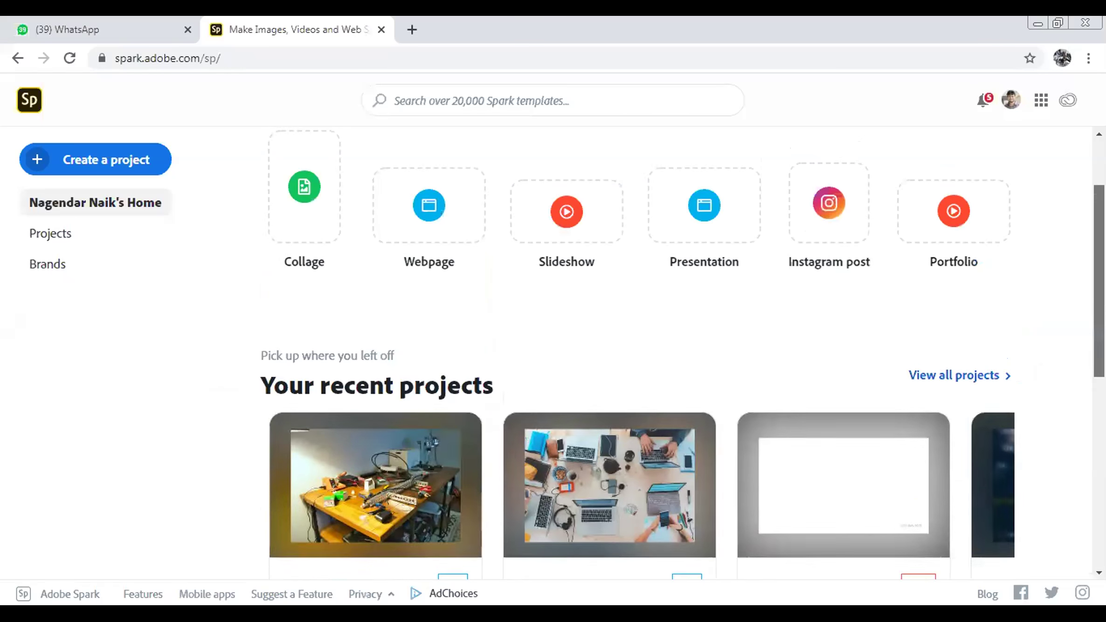
scroll(839, 271, "up", 2)
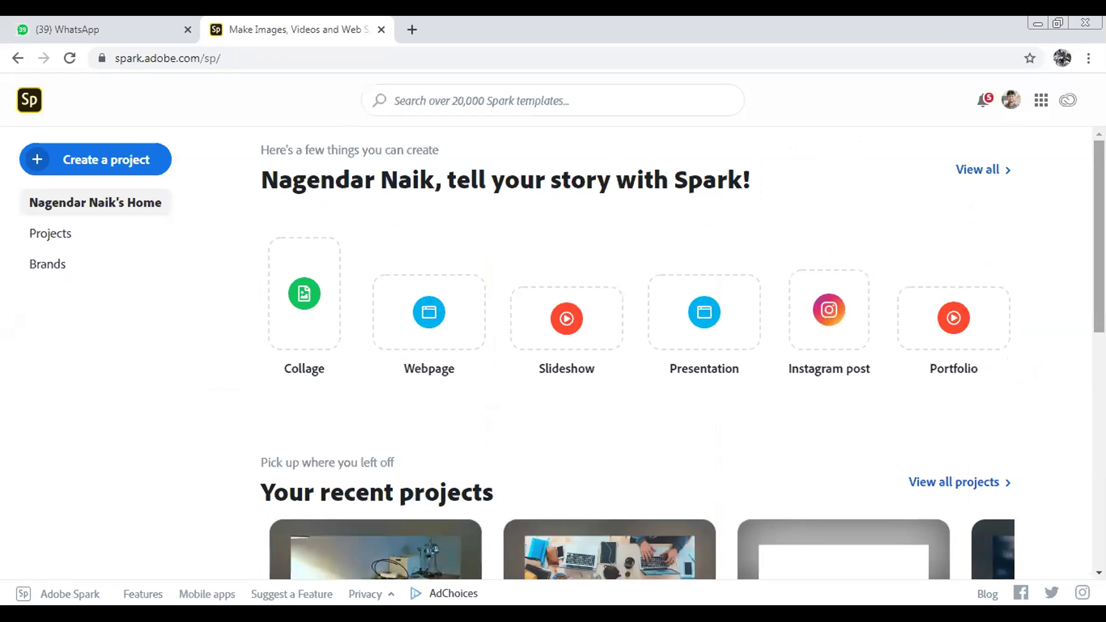
mouse_move(355, 264)
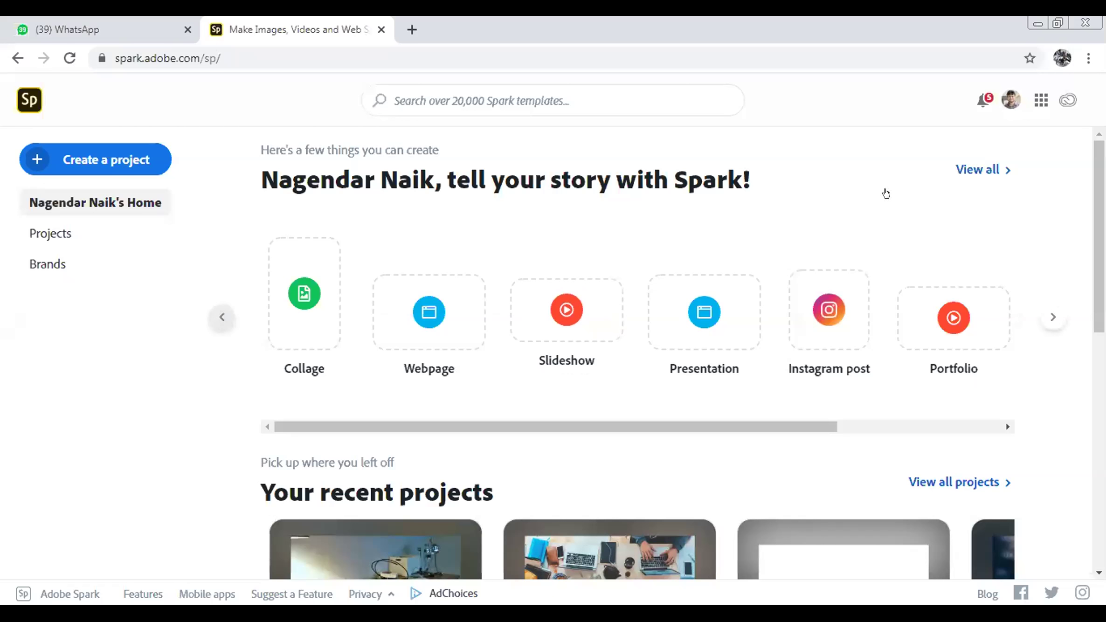
Open the profile avatar menu to reveal the Spark Premium for Education account options
left_click(1007, 99)
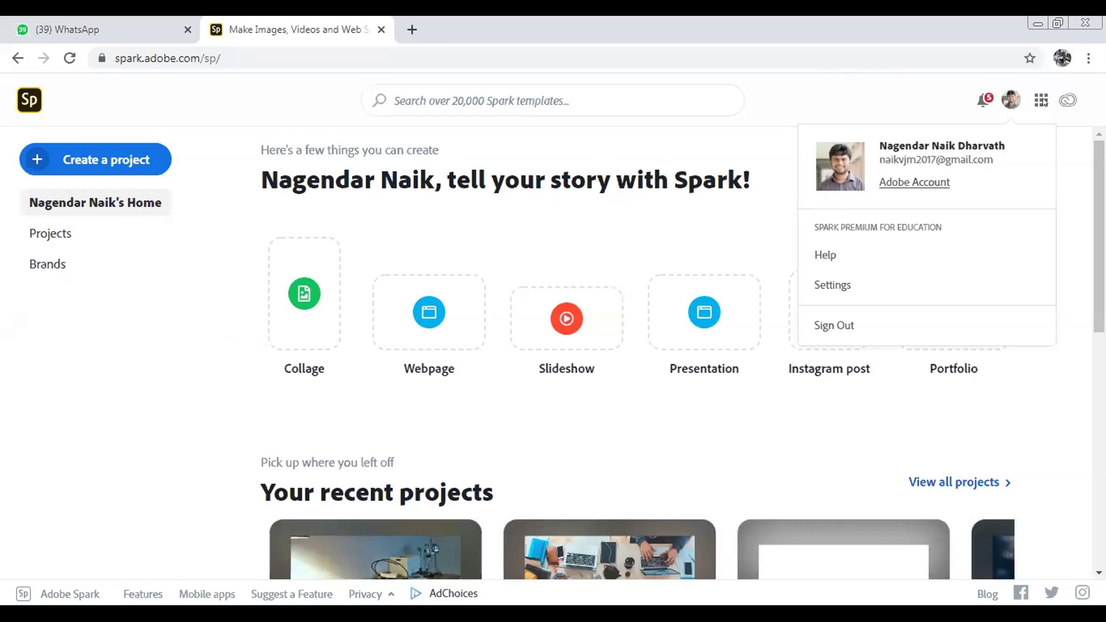
Choose Sign Out from the avatar dropdown to leave the Spark account
left_click(1007, 99)
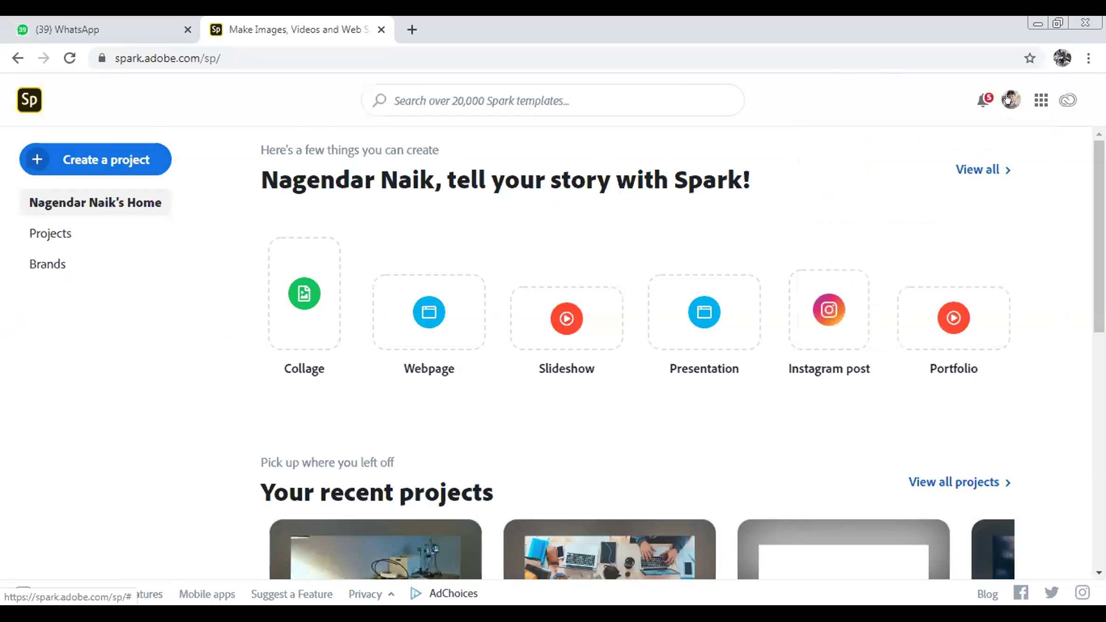
left_click(1007, 98)
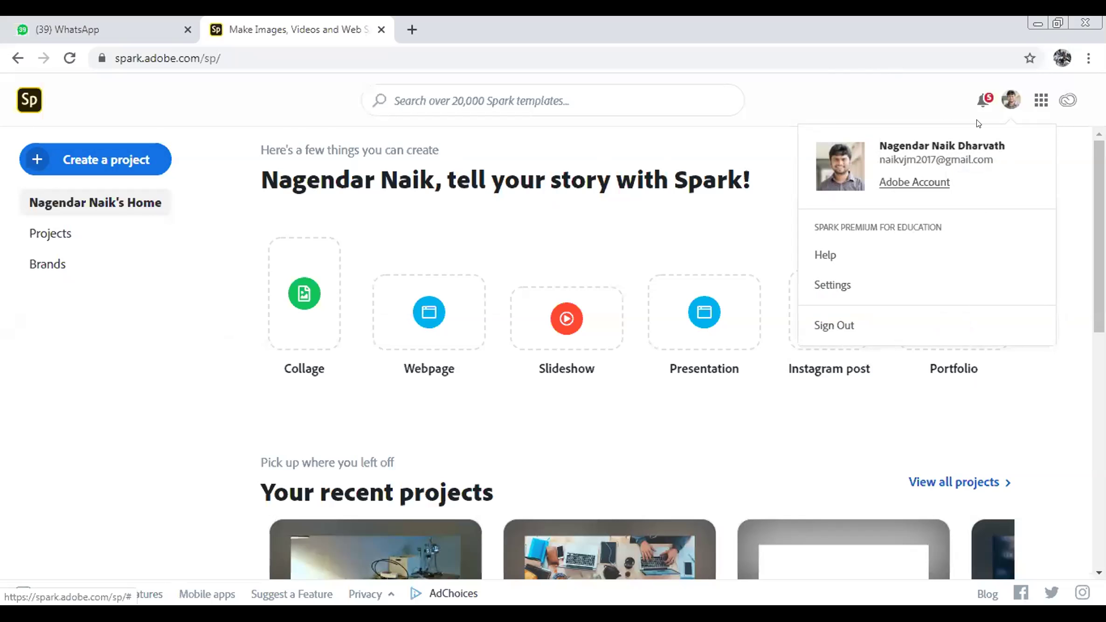
left_click(834, 325)
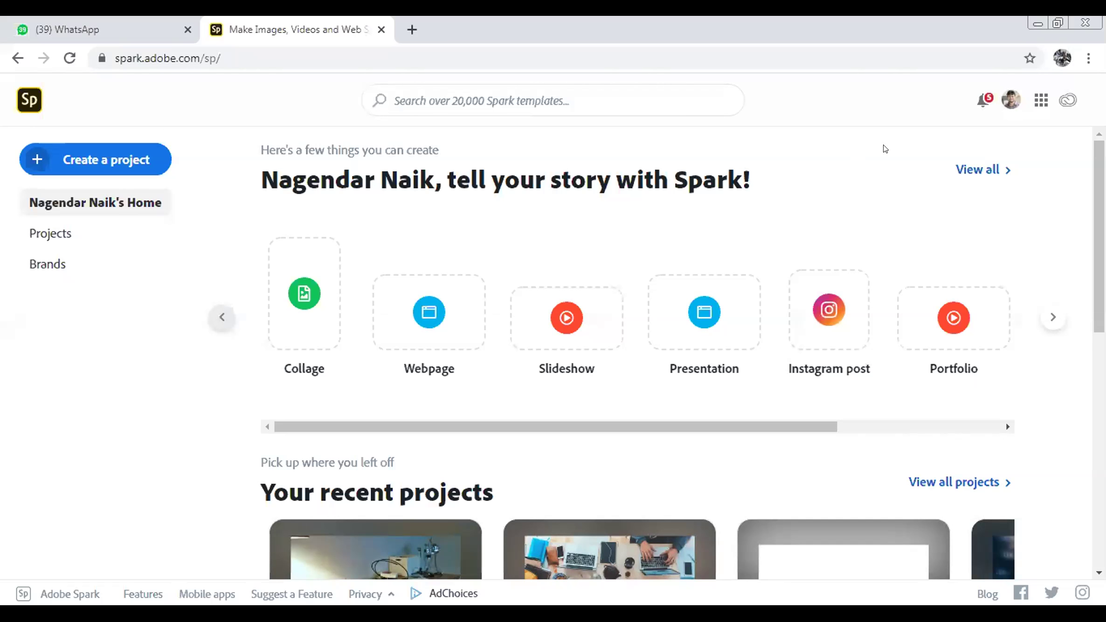
left_click(1011, 100)
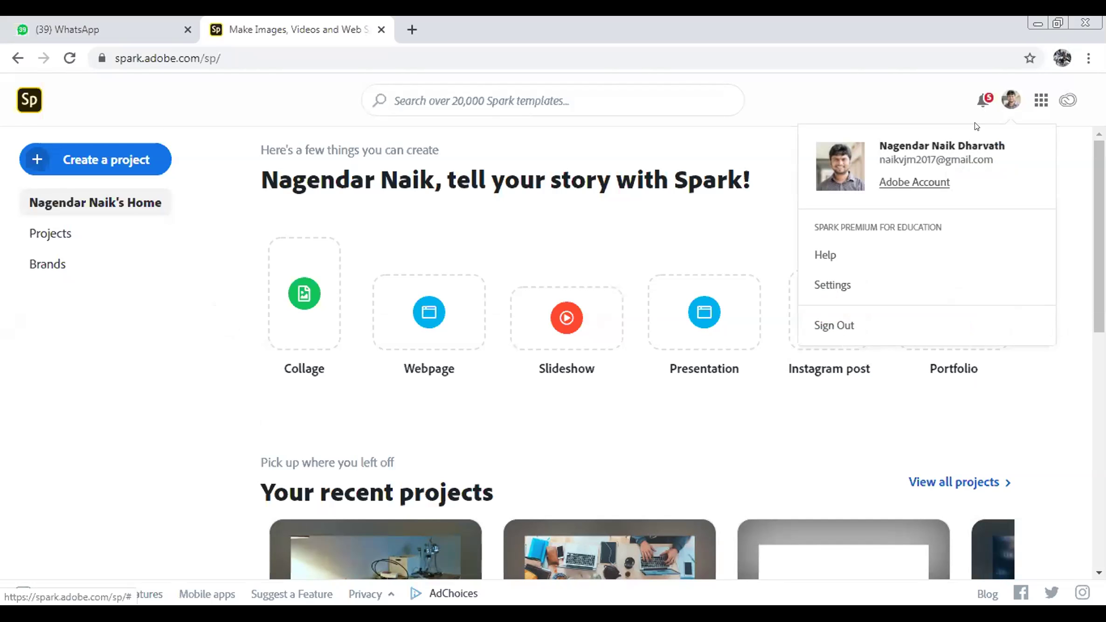
left_click(834, 324)
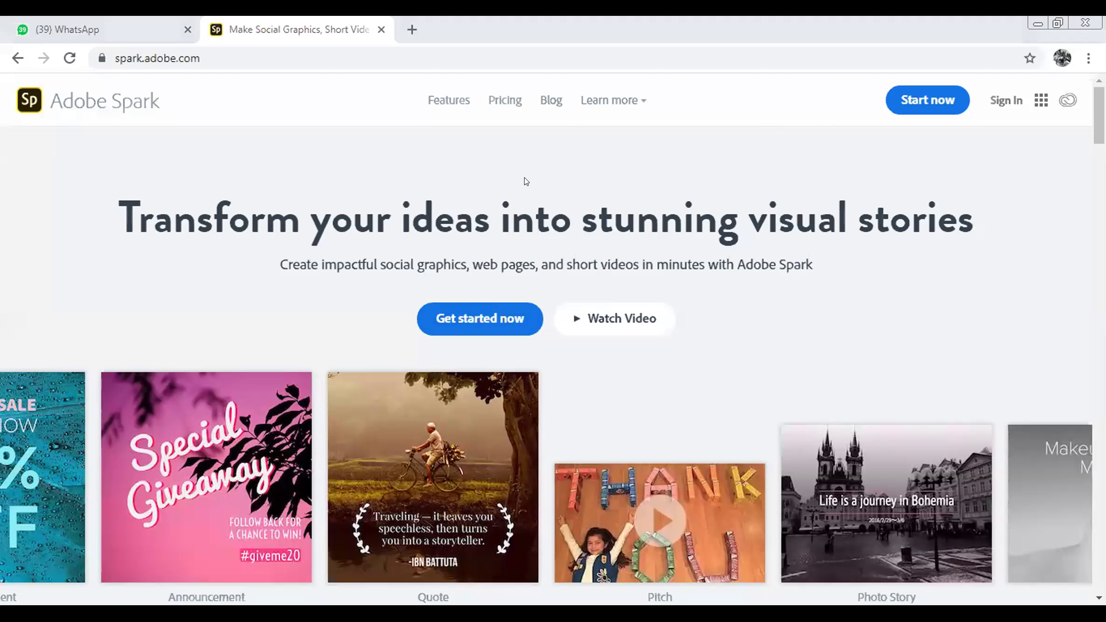
Start signing up on the Spark landing page and choose to log in with Adobe ID
left_click(473, 320)
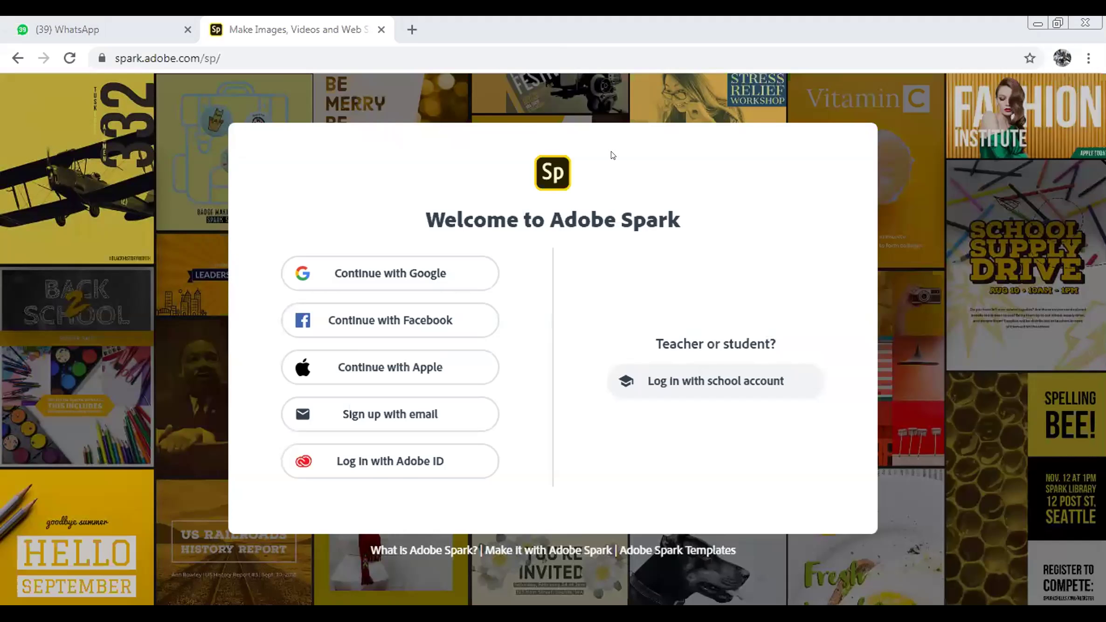
left_click(407, 462)
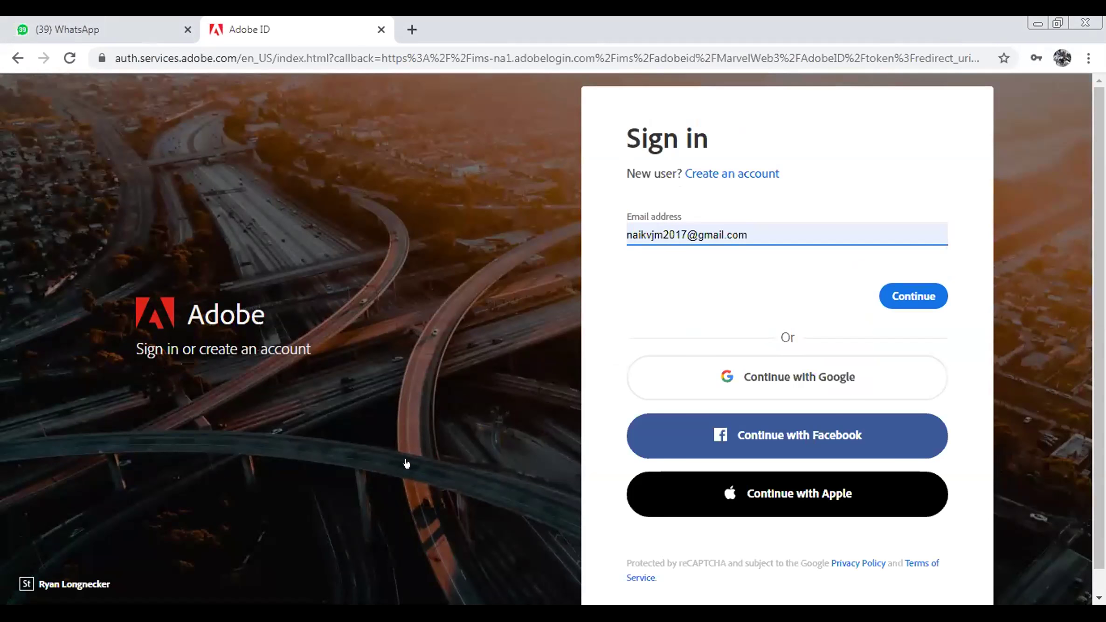
Erase the prefilled e-mail on the Adobe ID sign-in page and enter the new e-mail address
left_click(758, 229)
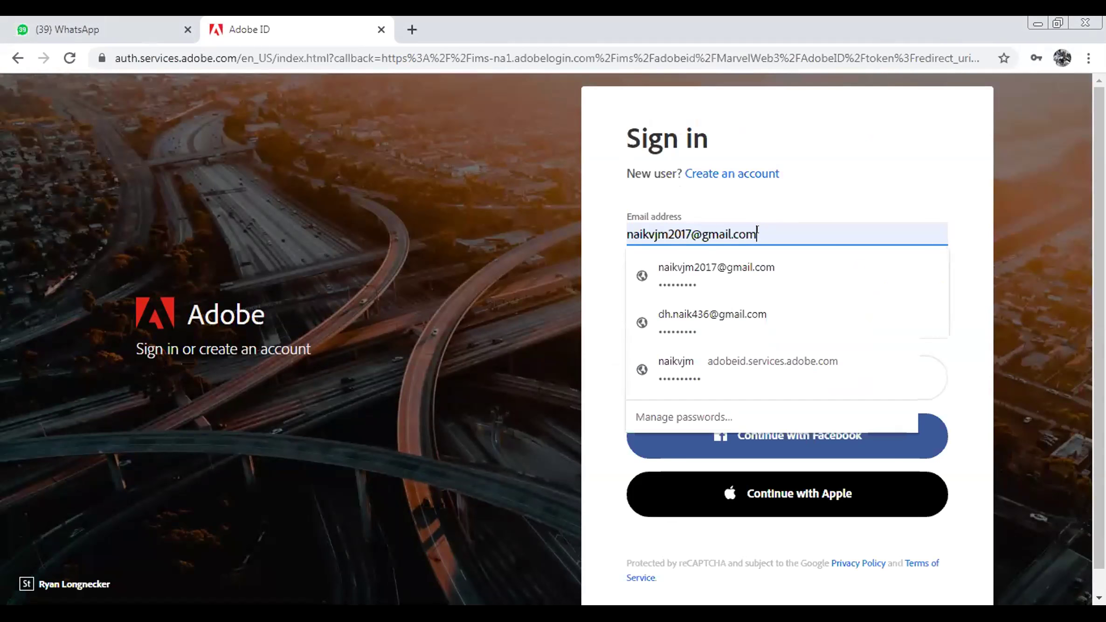
key("BackSpace")
key("BackSpace")
key("BackSpace")
key("BackSpace")
key("BackSpace")
key("BackSpace")
key("BackSpace")
key("BackSpace")
key("BackSpace")
key("BackSpace")
key("BackSpace")
key("BackSpace")
key("BackSpace")
key("BackSpace")
key("BackSpace")
key("BackSpace")
key("BackSpace")
key("BackSpace")
key("BackSpace")
key("BackSpace")
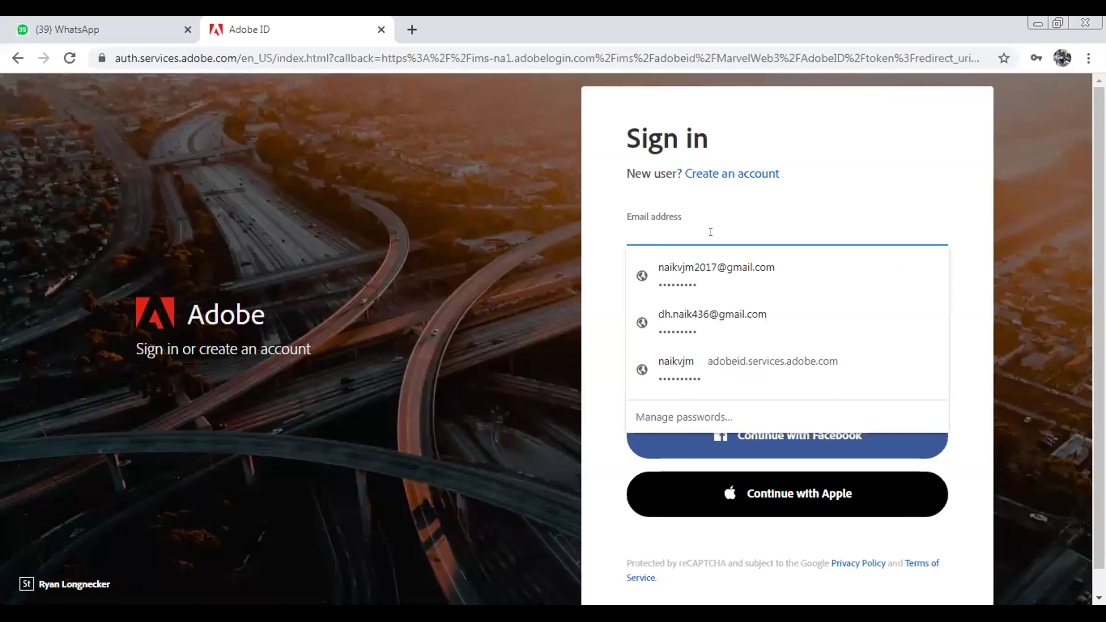
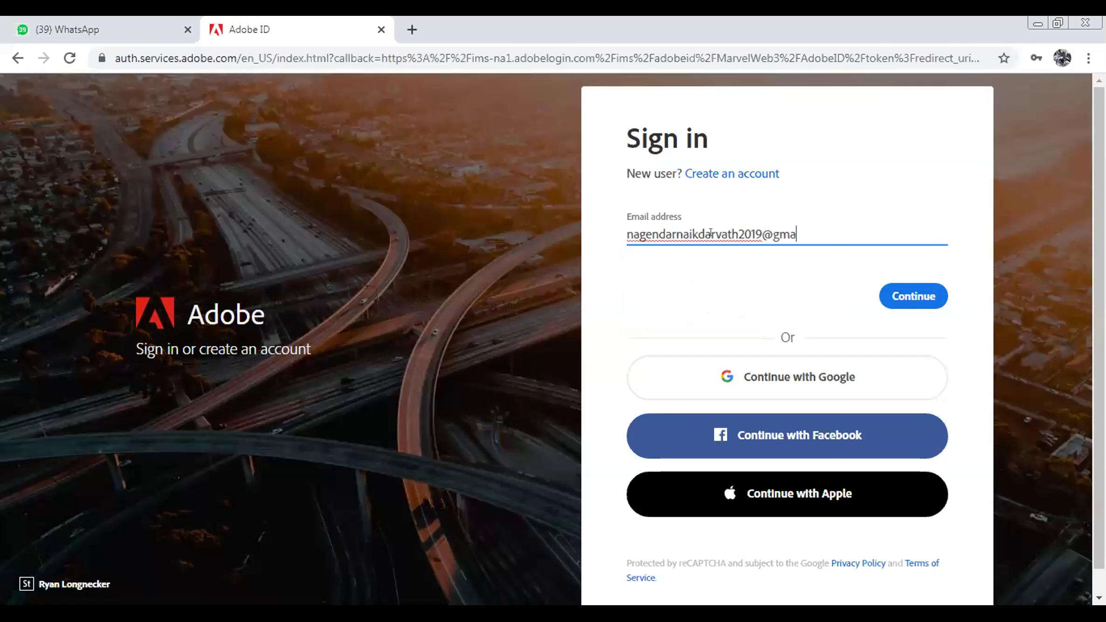
Submit the new e-mail, switch to creating a new account, and dismiss the save-password prompt
left_click(888, 297)
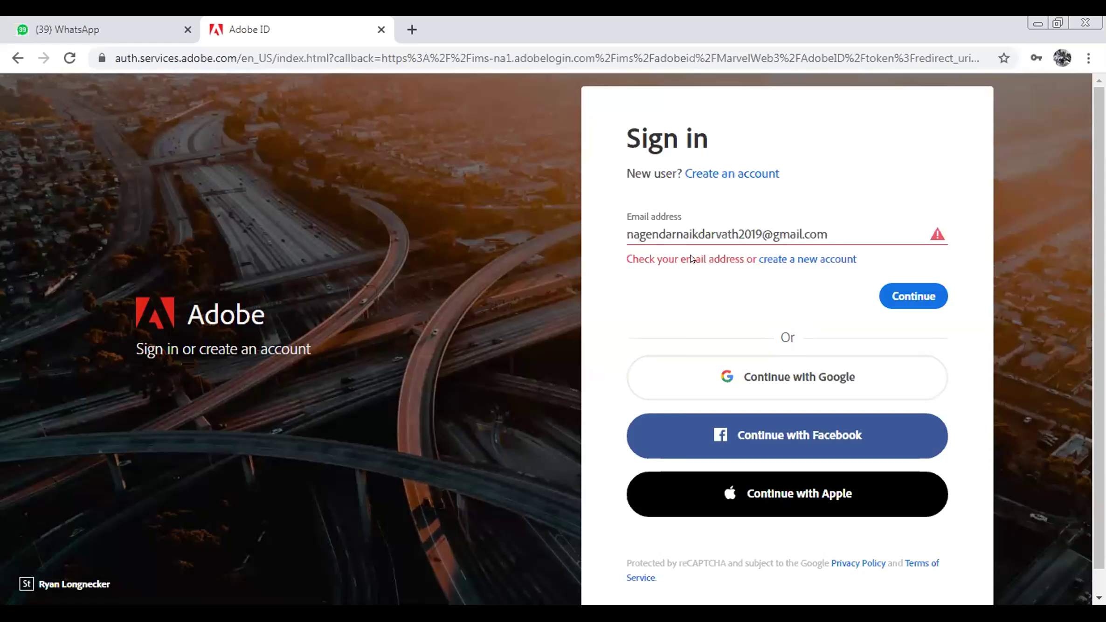
left_click(796, 234)
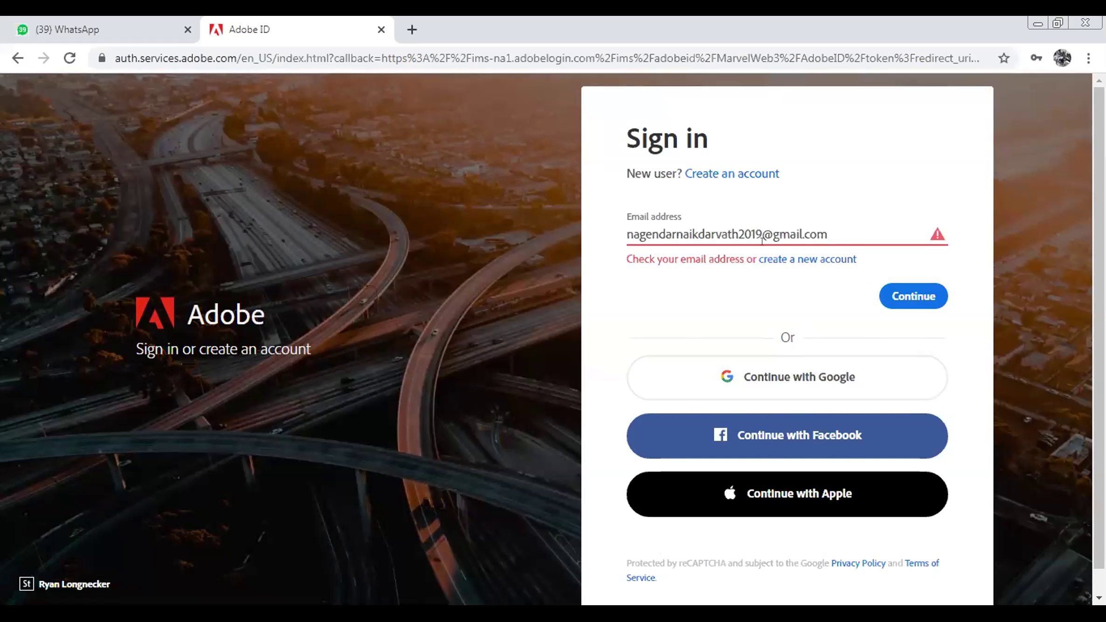
left_click(807, 259)
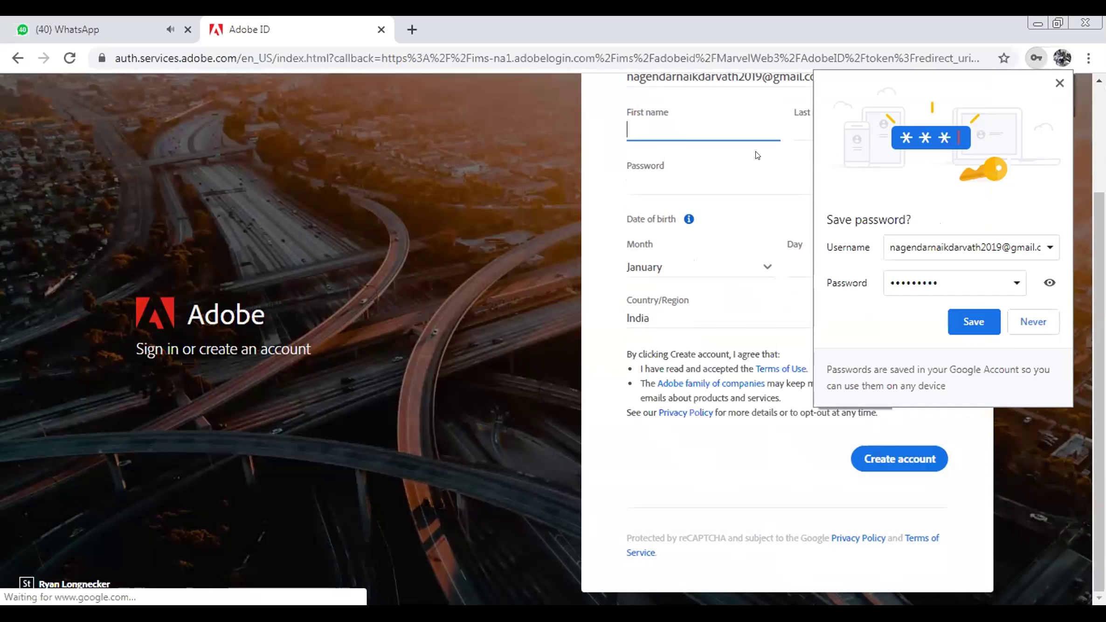
left_click(1059, 84)
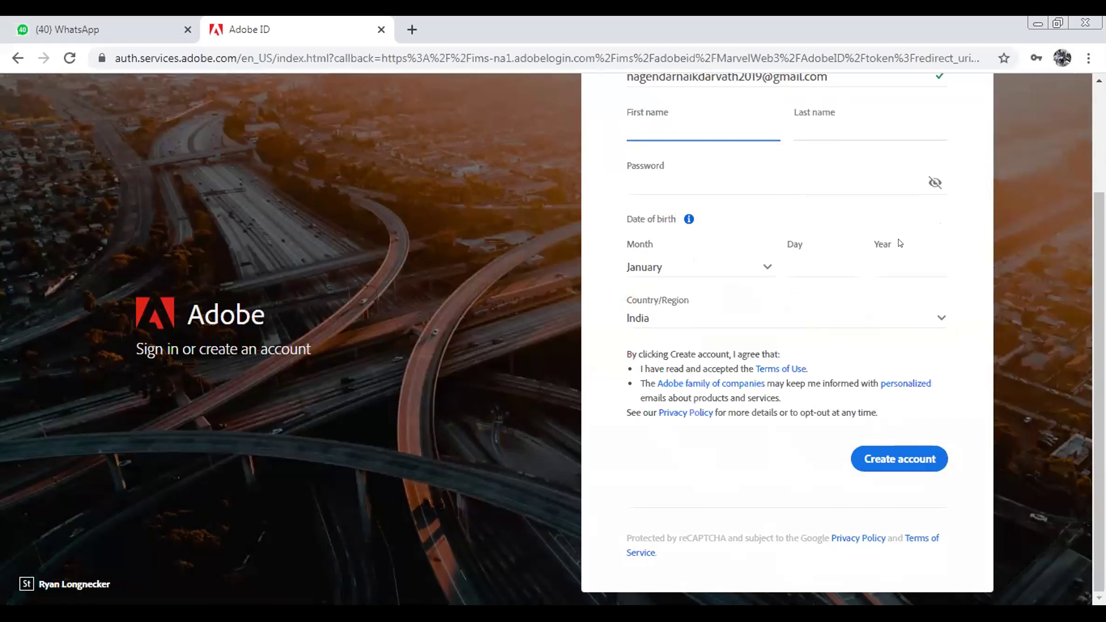
scroll(900, 243, "up", 2)
scroll(900, 243, "down", 2)
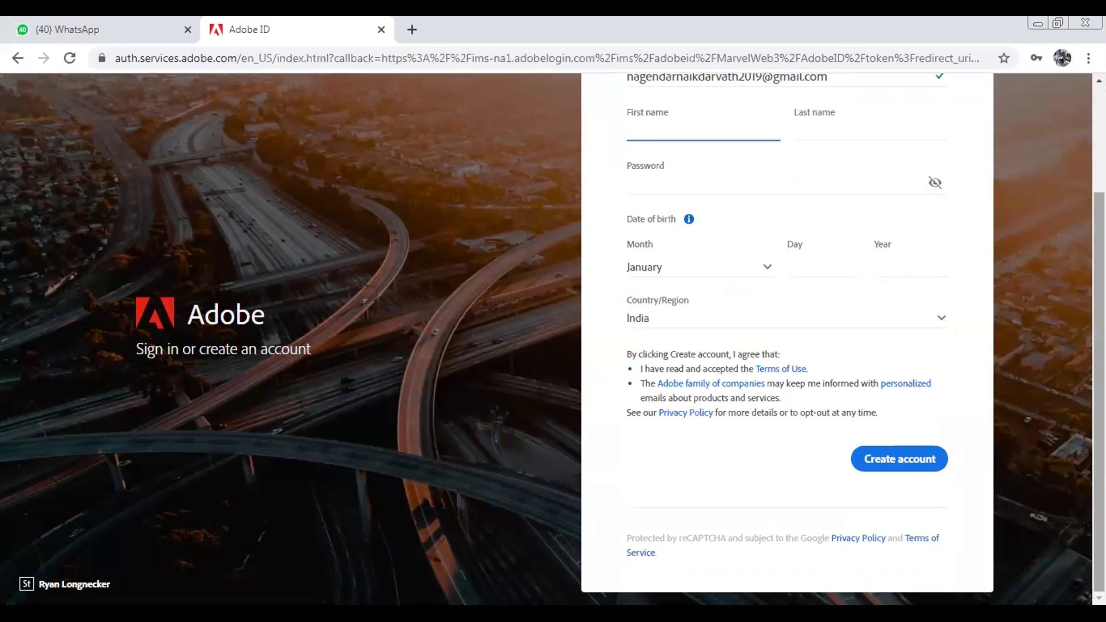
scroll(546, 108, "up", 3)
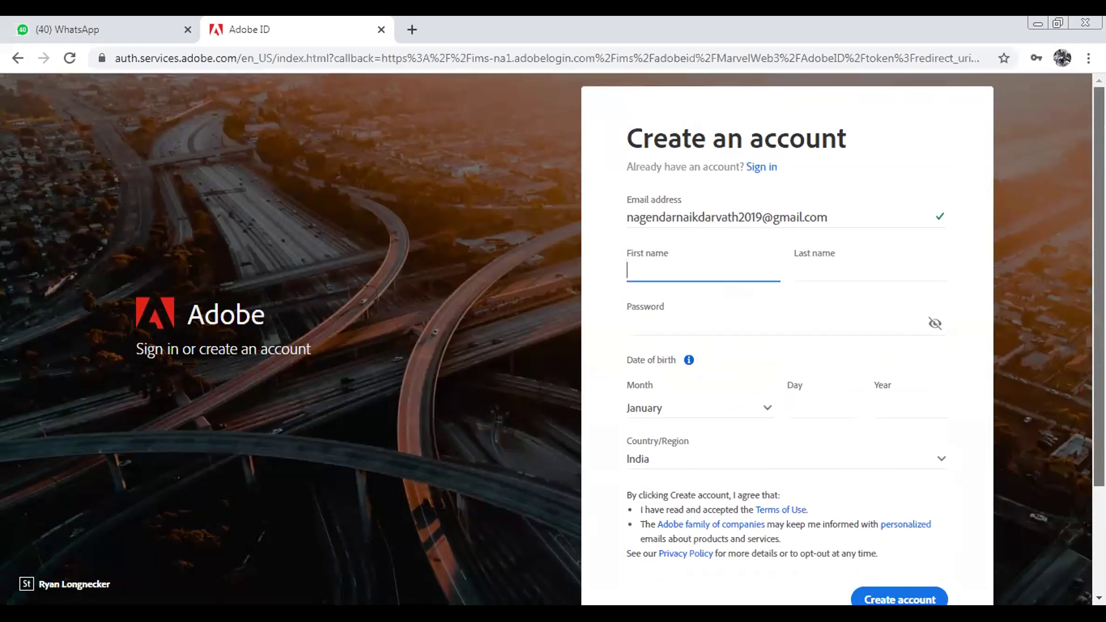
Go back twice to the Spark welcome page, log in with Adobe ID, then choose to create an account
left_click(10, 58)
left_click(10, 58)
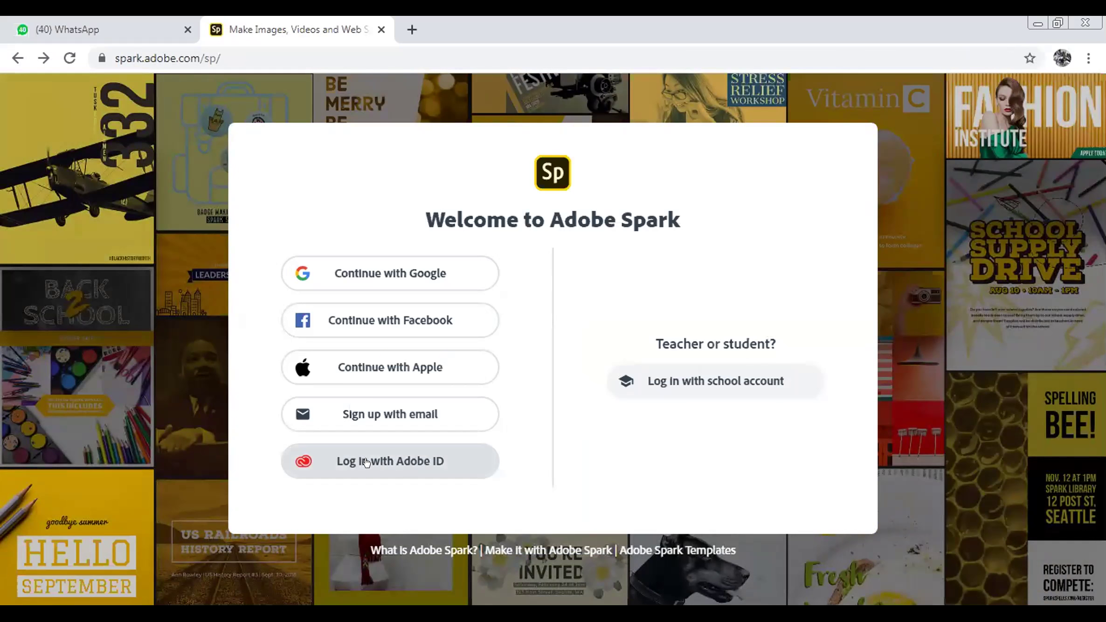
left_click(392, 461)
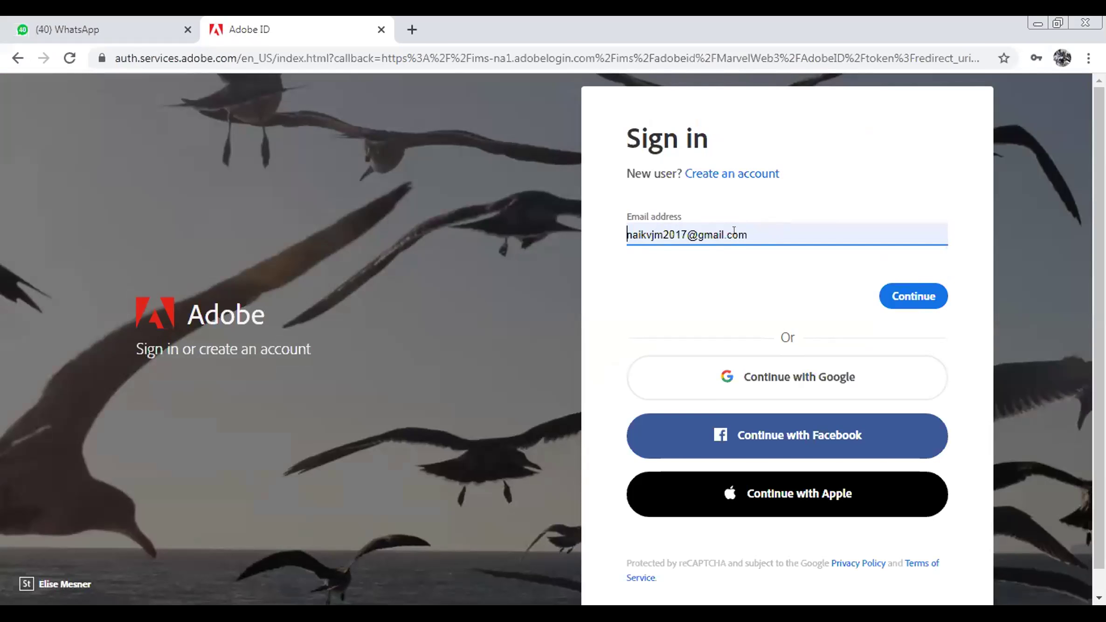
left_click(745, 176)
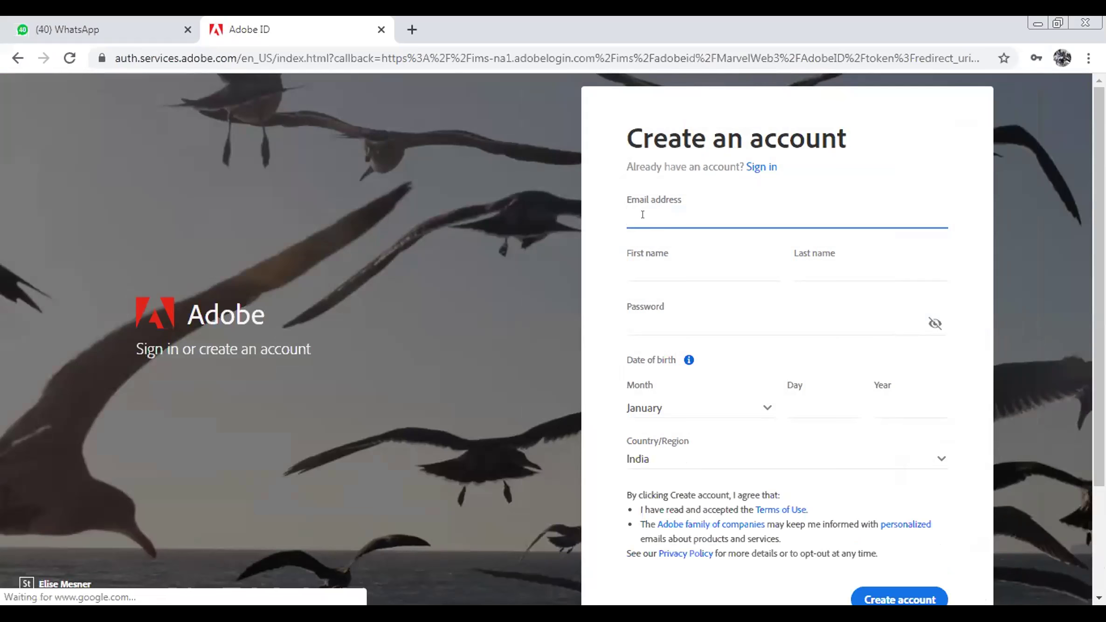
Focus the empty Email address field and dismiss the saved-email suggestions
left_click(643, 215)
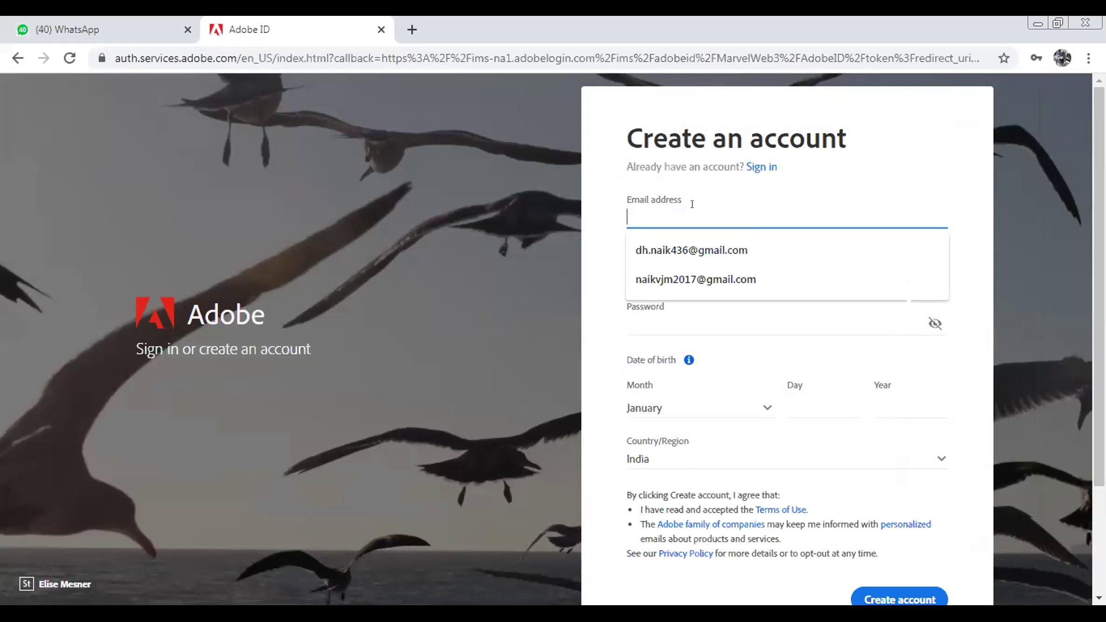
key("Escape")
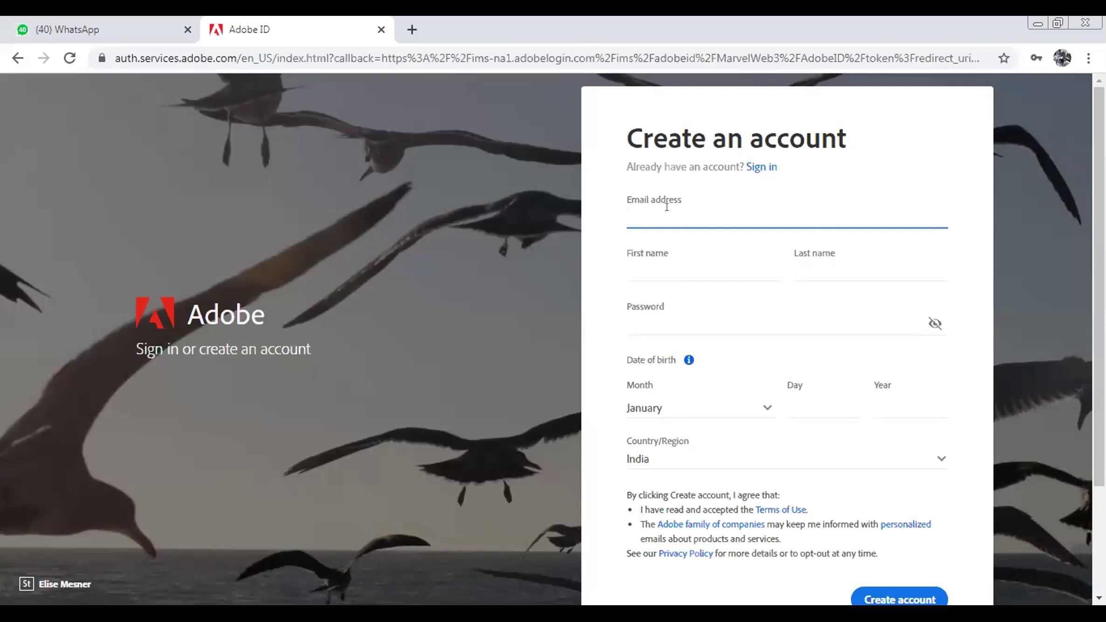
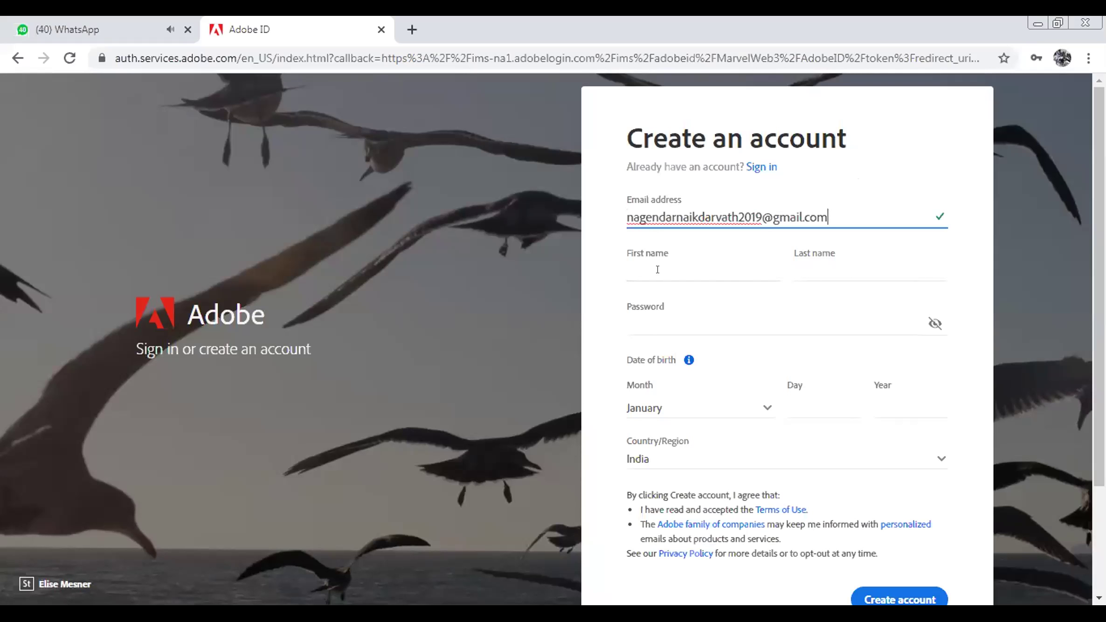
Enter the new account's e-mail address, the user's first name and last name
left_click(643, 269)
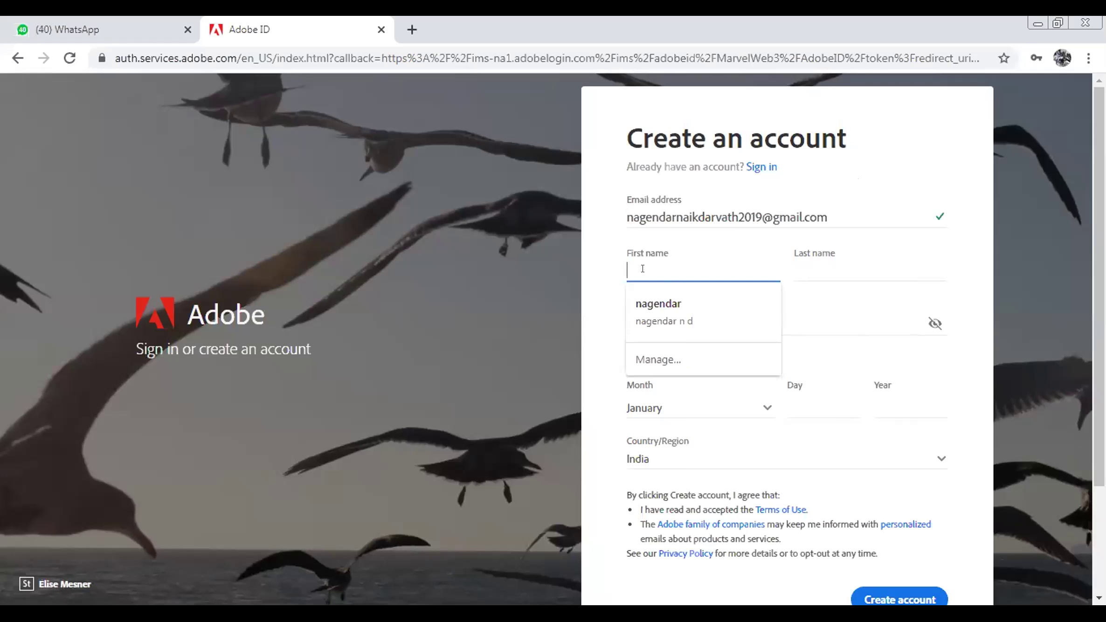
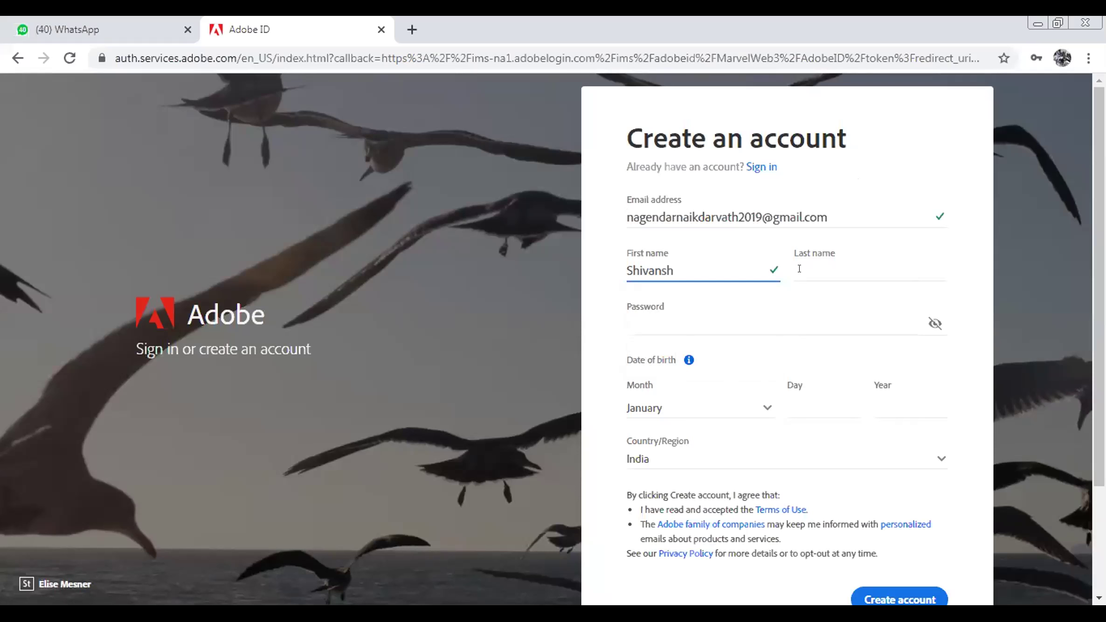
left_click(825, 267)
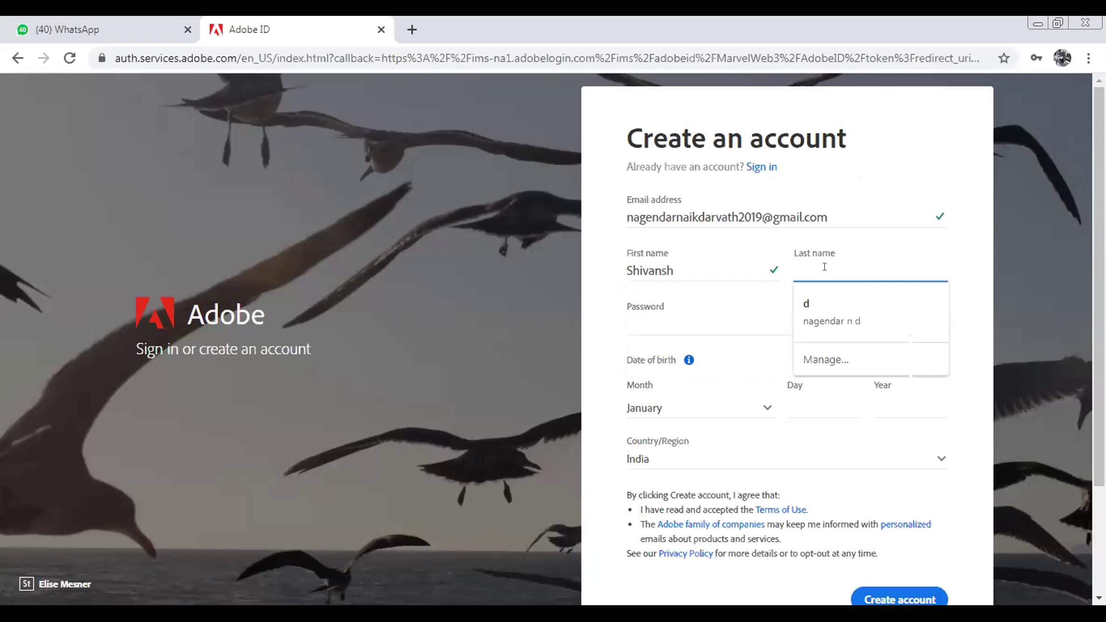
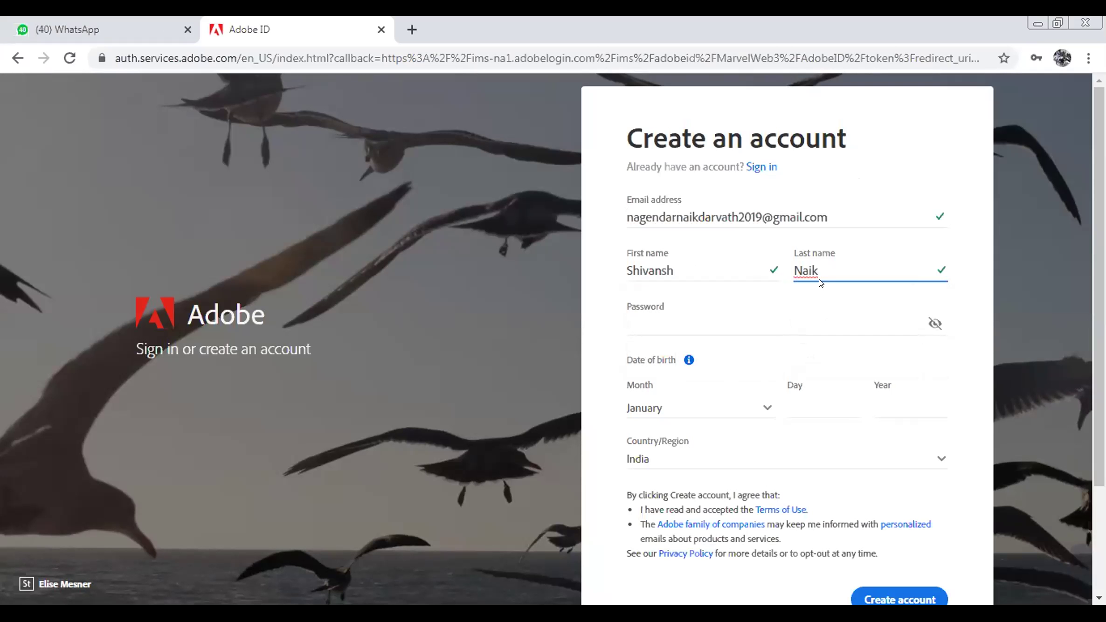
left_click(643, 324)
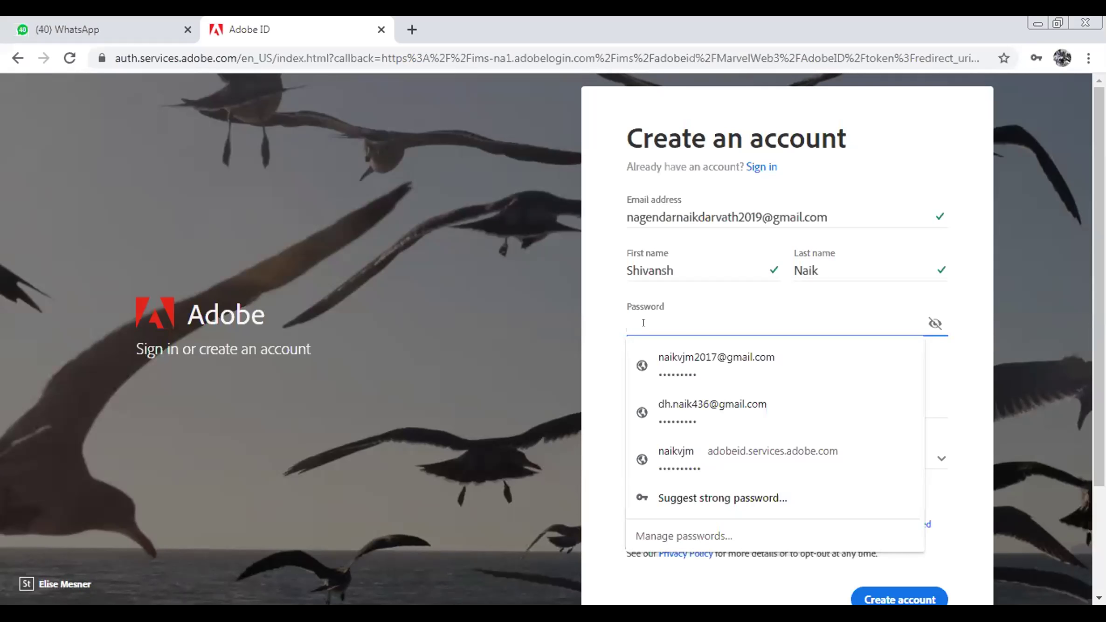
Type the account password, retyping it twice, then briefly reveal and re-mask it
type("a")
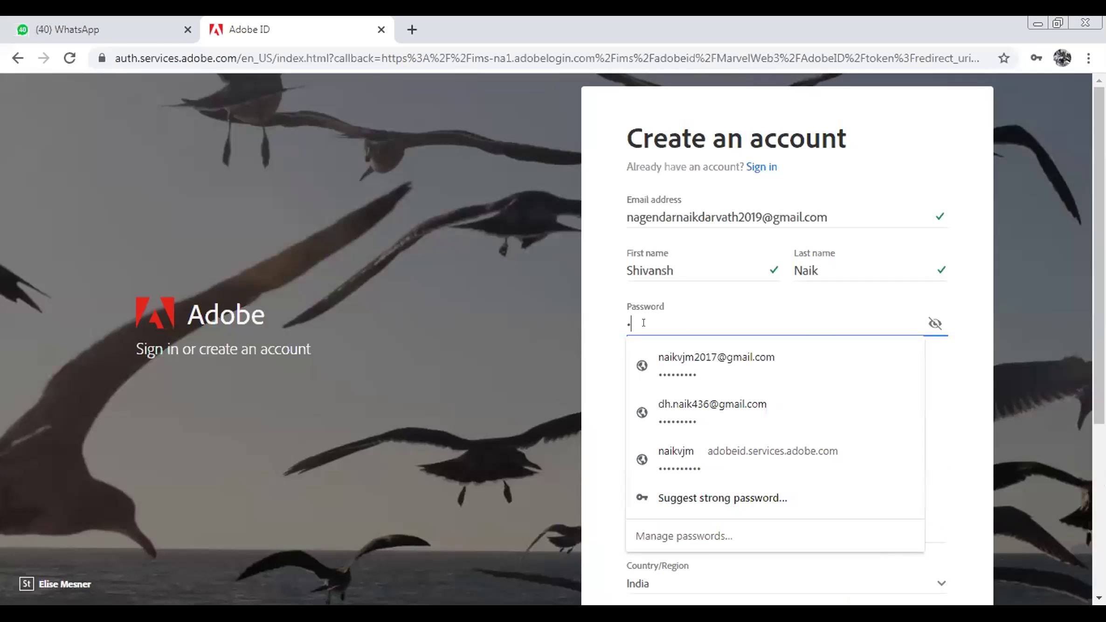
type("aaaaaaa")
key("BackSpace")
key("BackSpace")
key("BackSpace")
key("BackSpace")
key("BackSpace")
key("BackSpace")
key("BackSpace")
key("BackSpace")
key("BackSpace")
key("BackSpace")
type("aaaa")
key("BackSpace")
key("BackSpace")
key("BackSpace")
key("BackSpace")
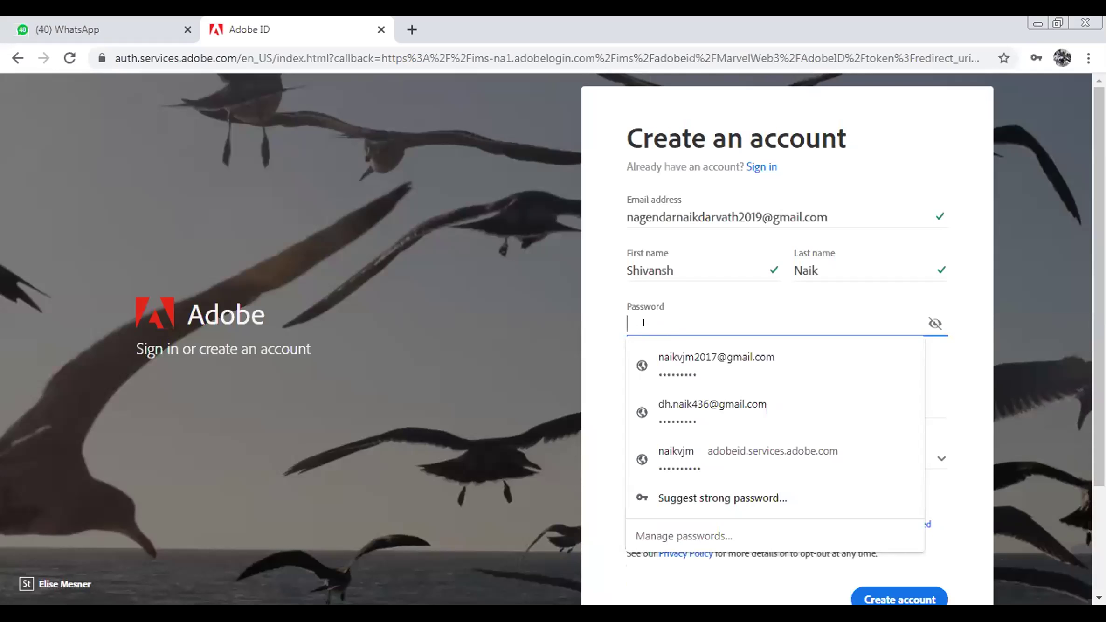
type("aaaa")
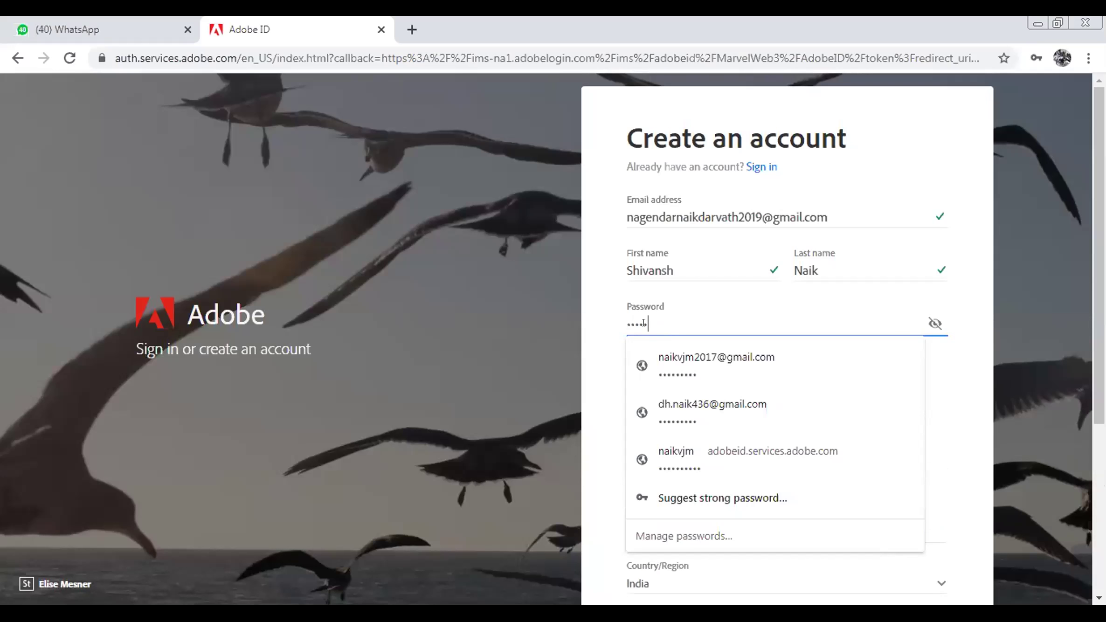
type("a")
type("aaa")
type("a")
left_click(918, 323)
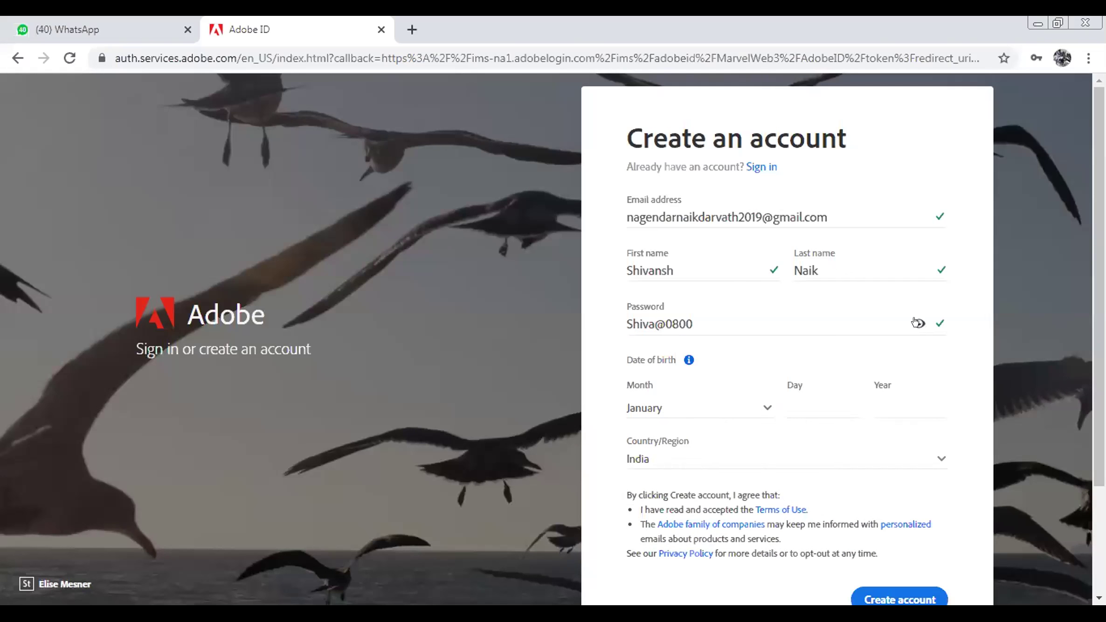
left_click(917, 323)
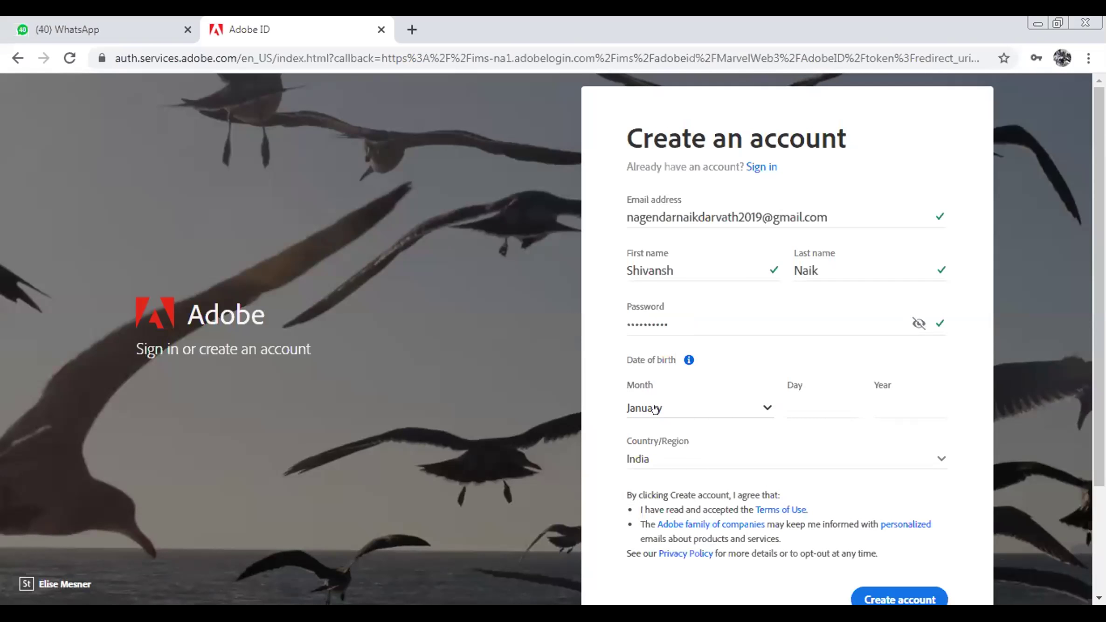
left_click(746, 410)
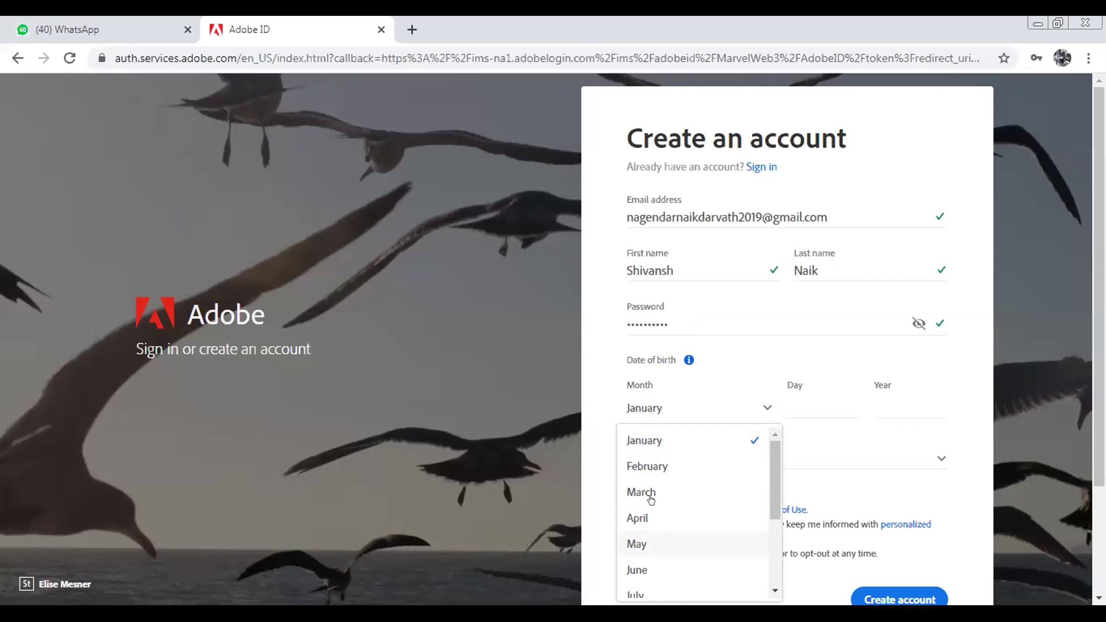
left_click_drag(771, 476, 770, 540)
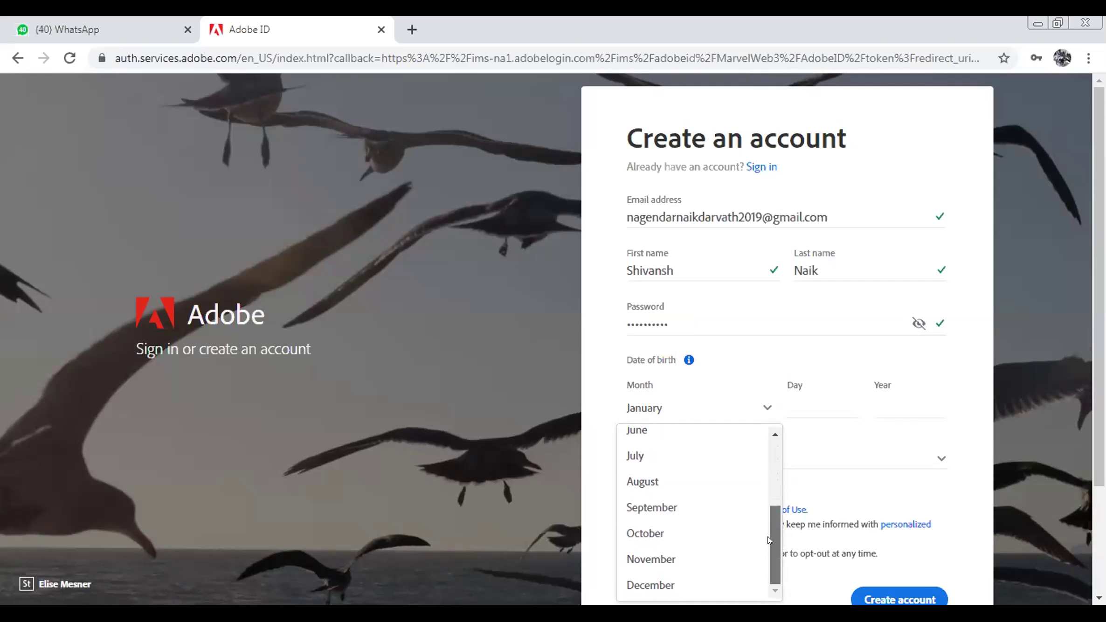
left_click(663, 502)
left_click(789, 397)
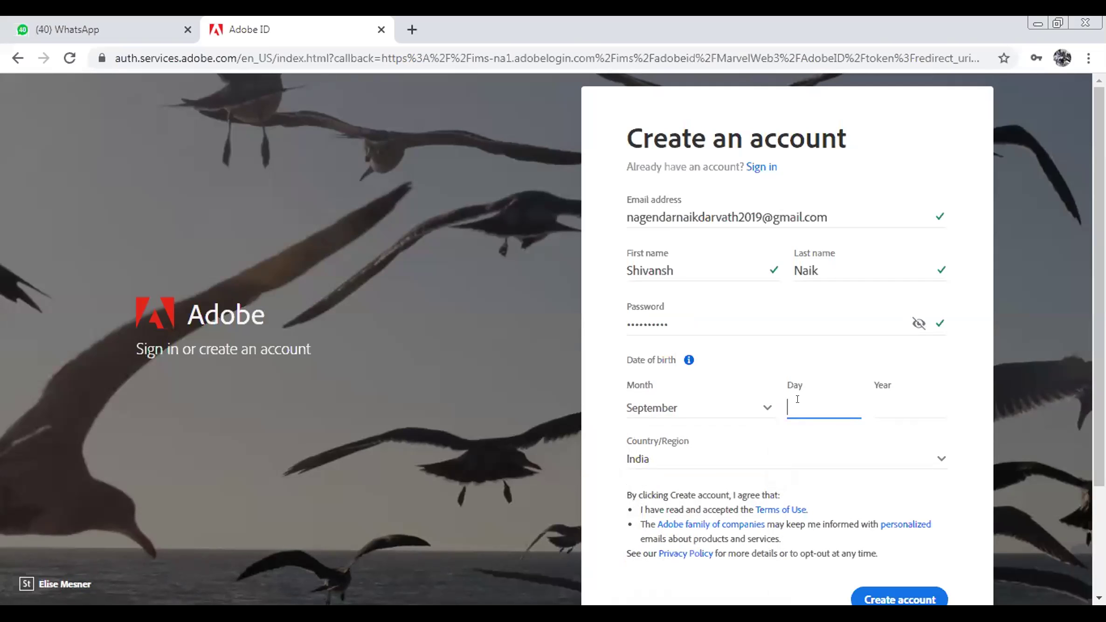
type("23")
left_click(912, 410)
type("188")
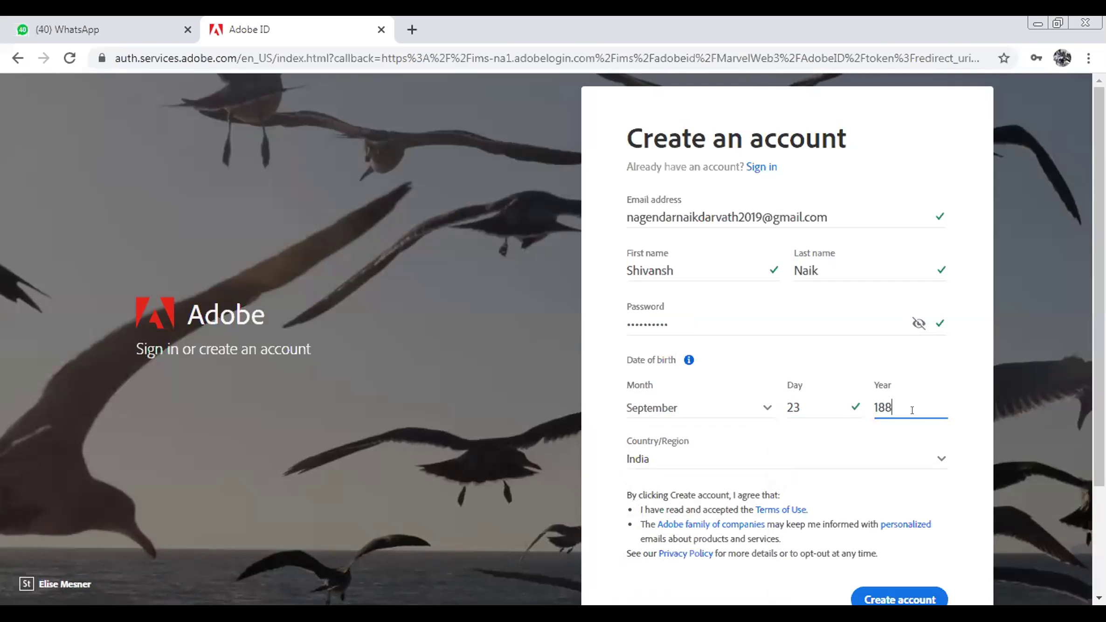
key("BackSpace")
key("BackSpace")
type("988")
scroll(911, 411, "down", 3)
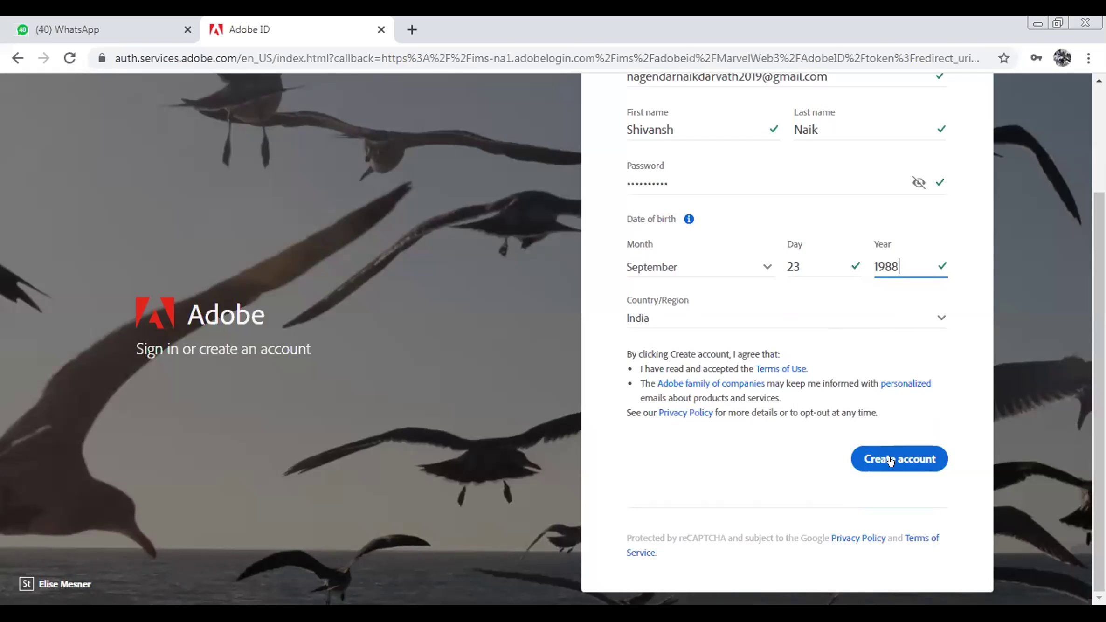
left_click(890, 461)
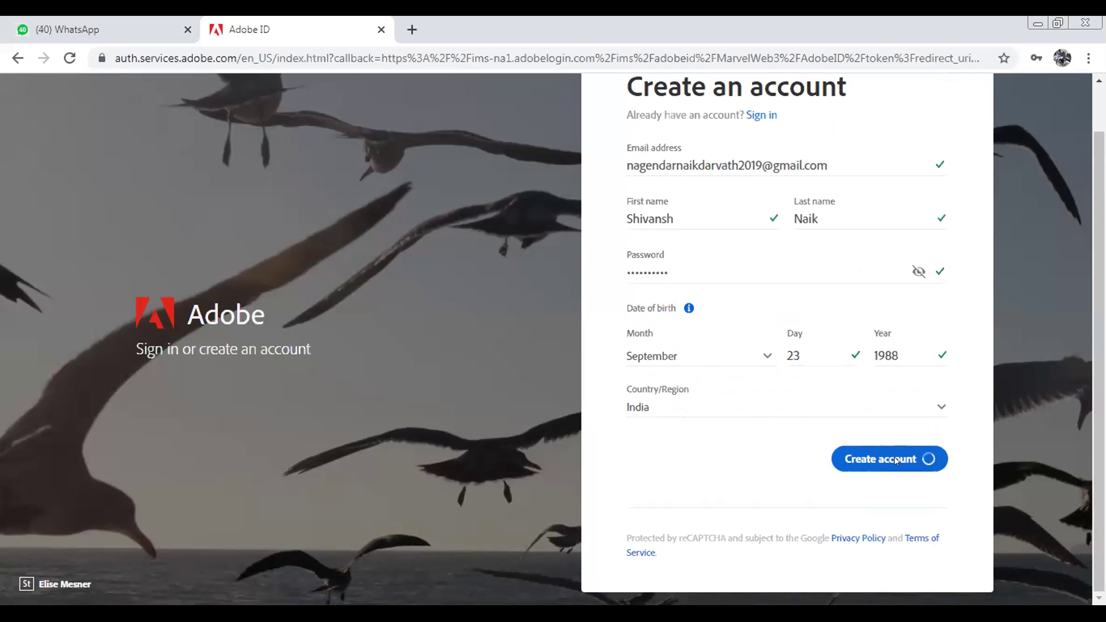